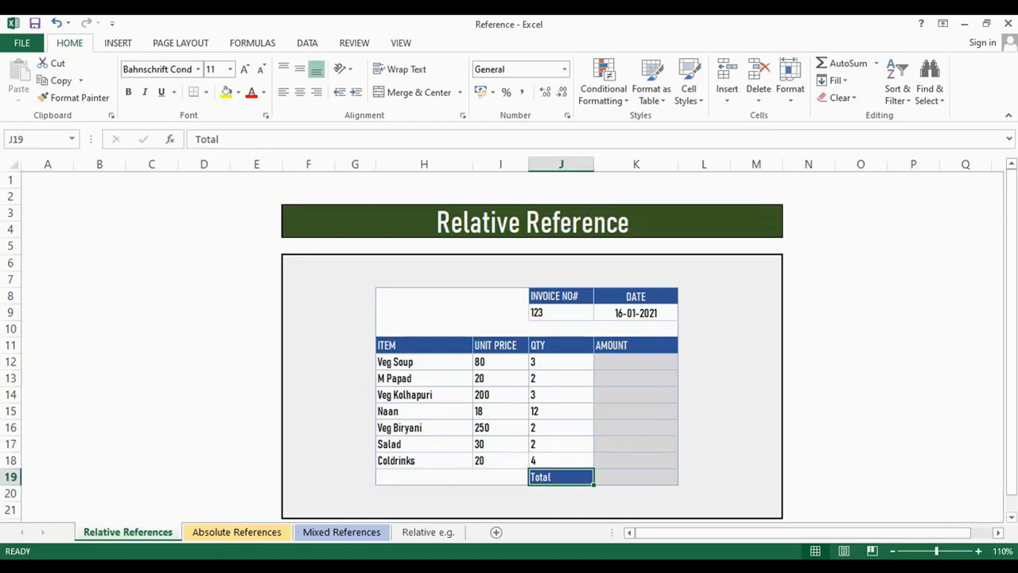
Calculate the Veg Soup amount in K12 with the formula =I12*J12.
click(635, 362)
text(=)
click(475, 362)
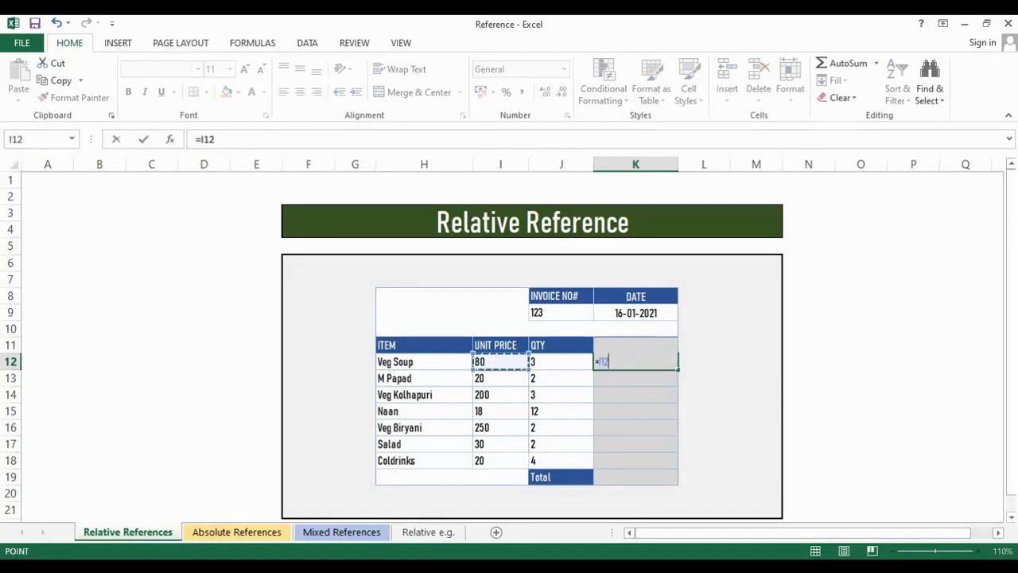
text(*)
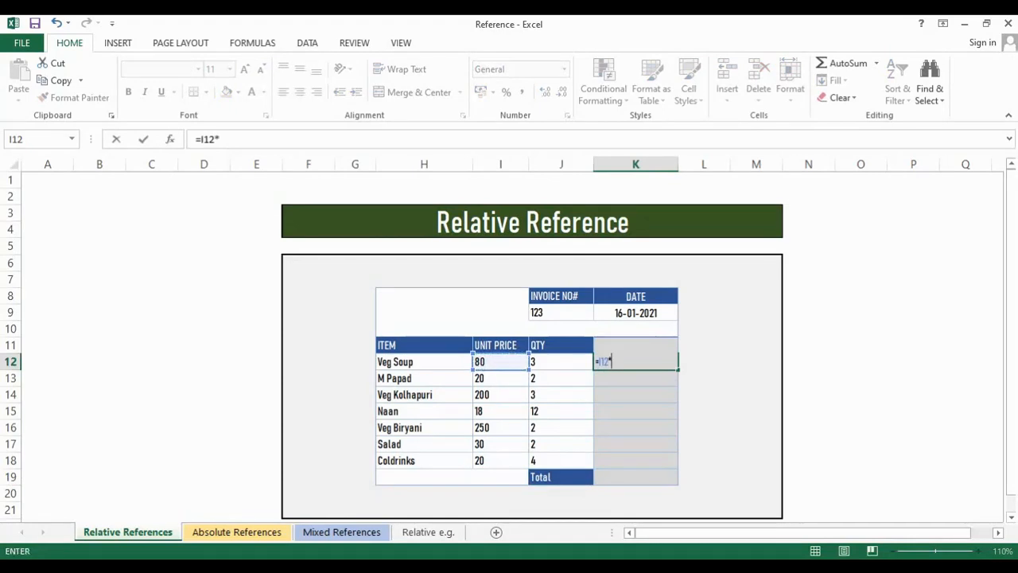
key(Left)
key(Return)
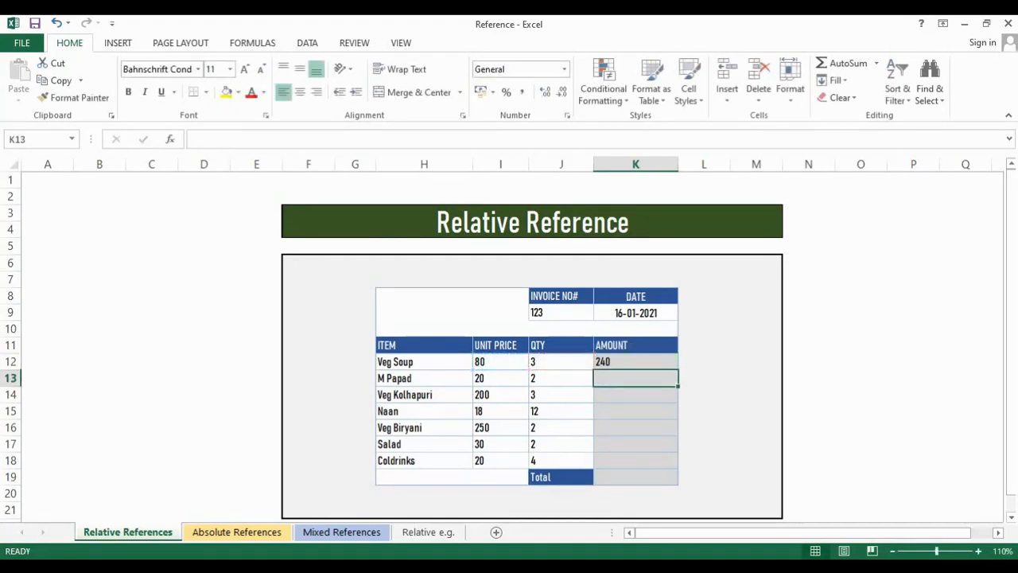
Copy the Veg Soup amount formula from K12 through K18, using Paste Special with the Formulas option.
key(Up)
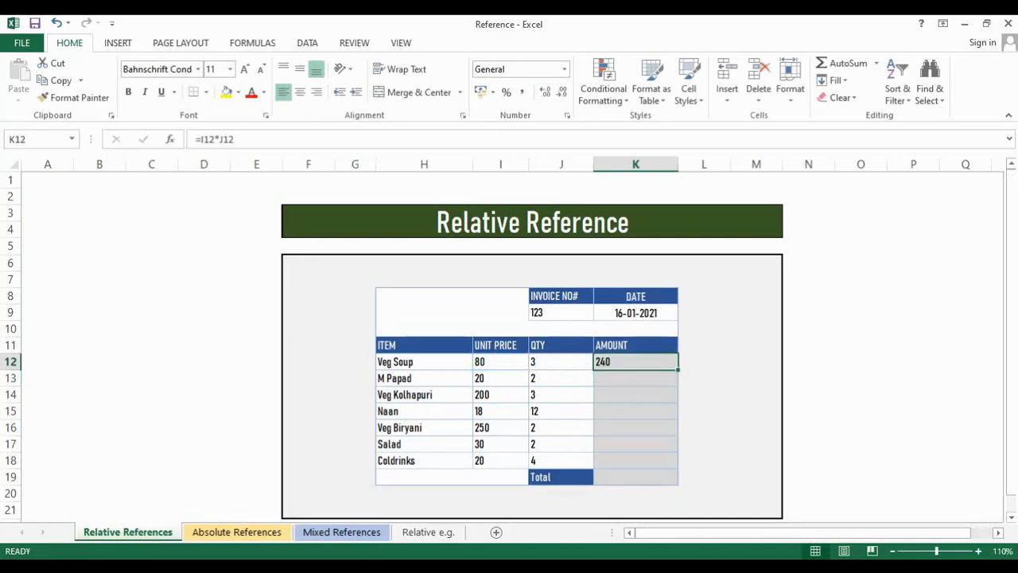
key(F2)
key(Escape)
key(ctrl+c)
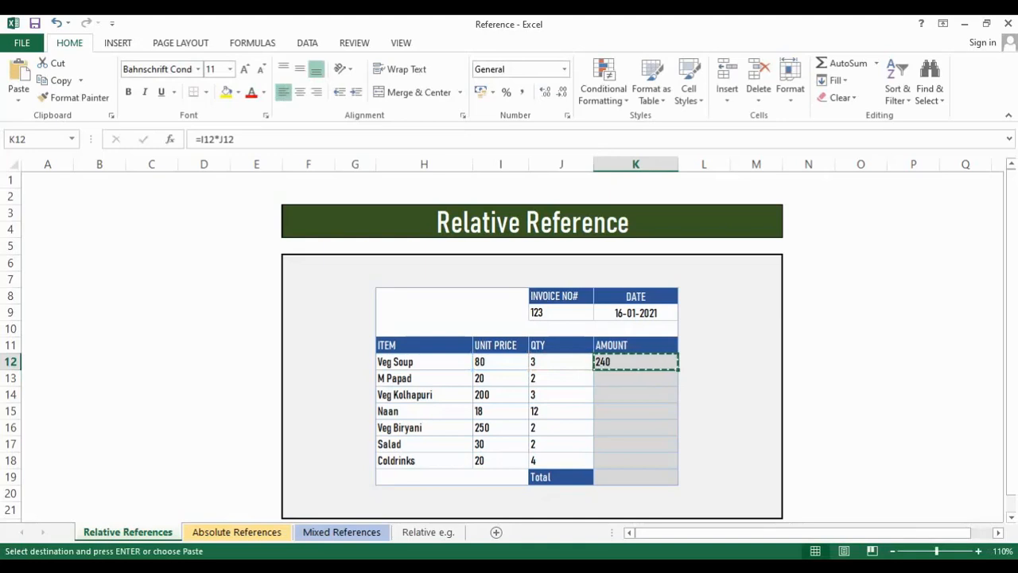
key(shift+Down)
key(shift+Down)
key(shift+Down)
key(shift+Down)
key(shift+Down)
key(shift+Down)
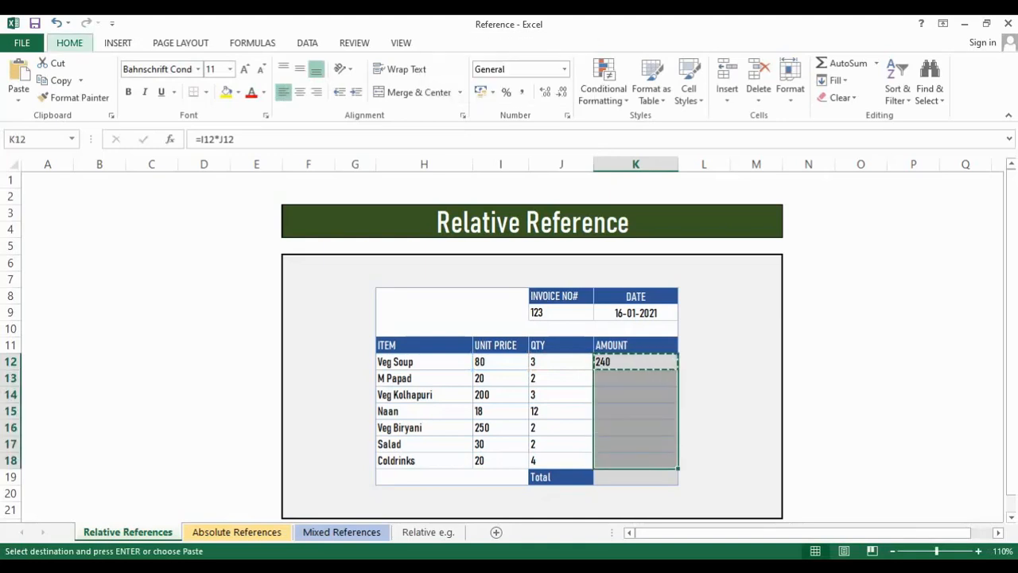
key(ctrl+alt+v)
key(v)
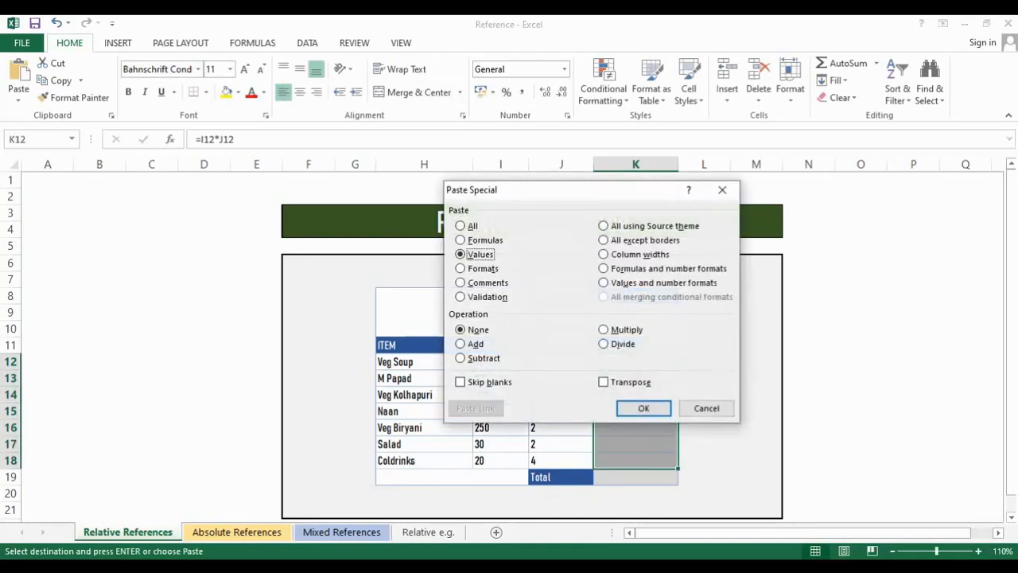
key(f)
key(Return)
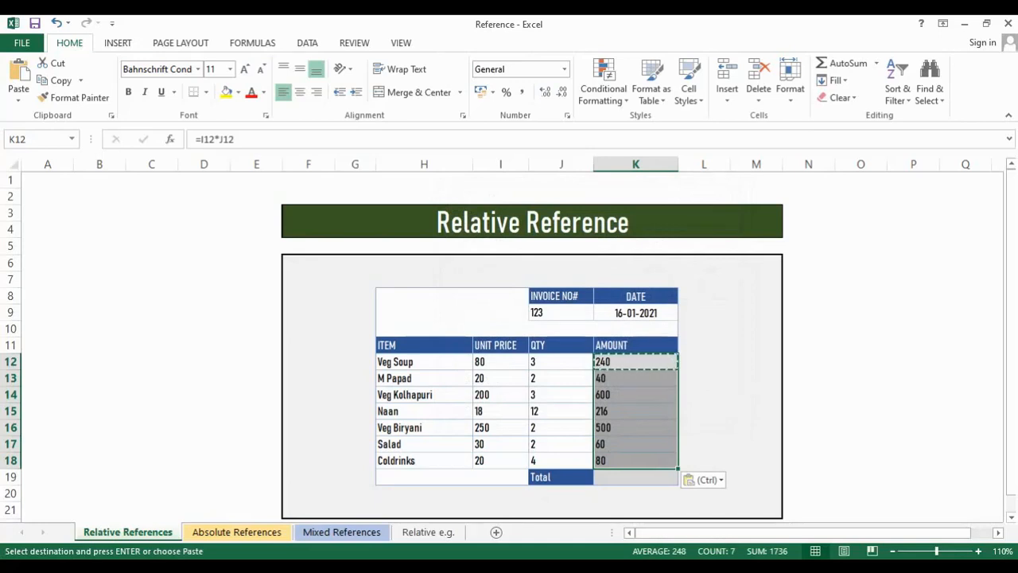
Clear all the invoice amounts from K12 through K18.
click(635, 379)
key(ctrl+shift+Down)
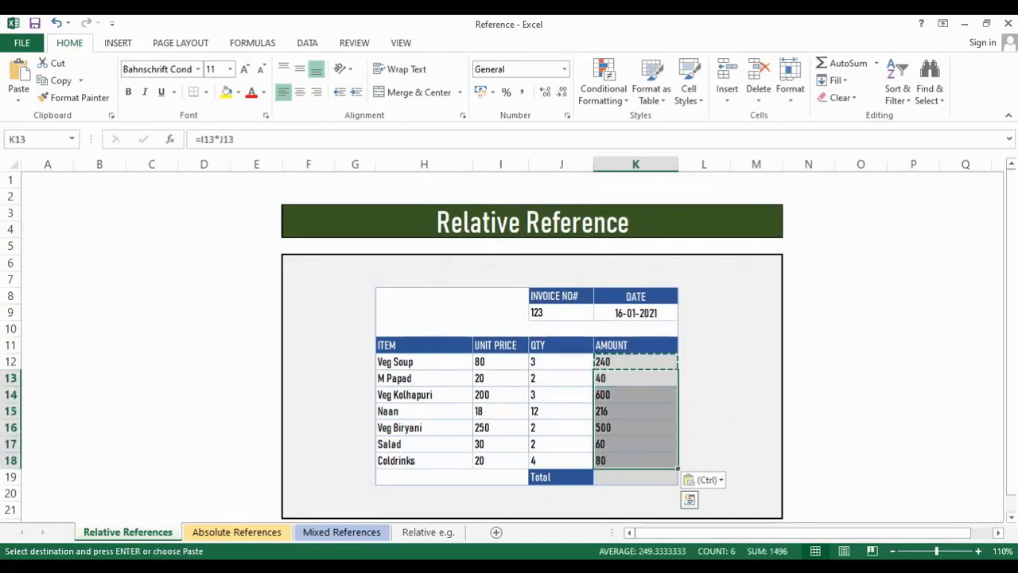
key(Delete)
click(636, 362)
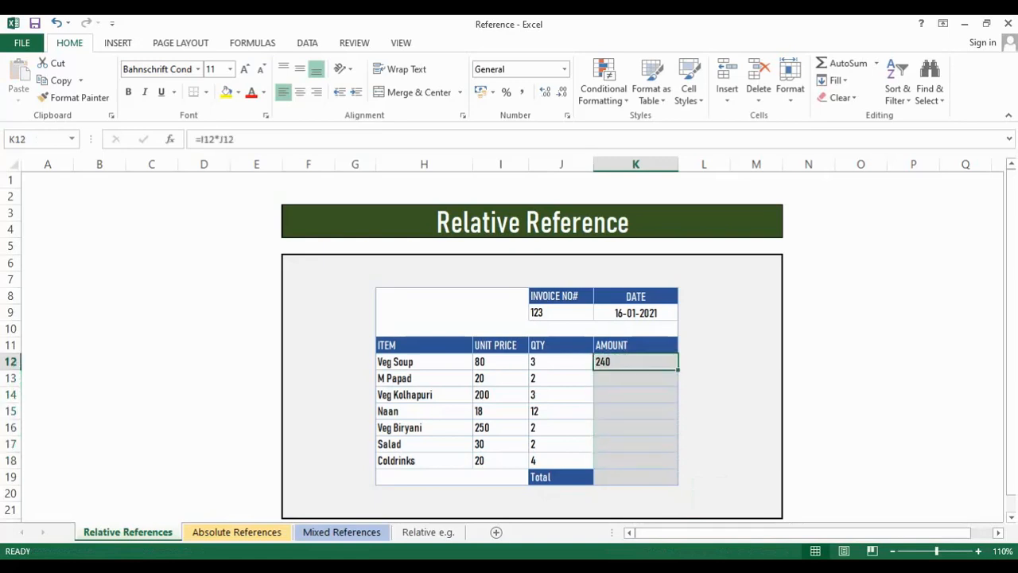
key(Delete)
Fill the whole Amount range K12:K18 in one entry with the relative formula =I12*J12.
drag(635, 362, 636, 460)
text(=)
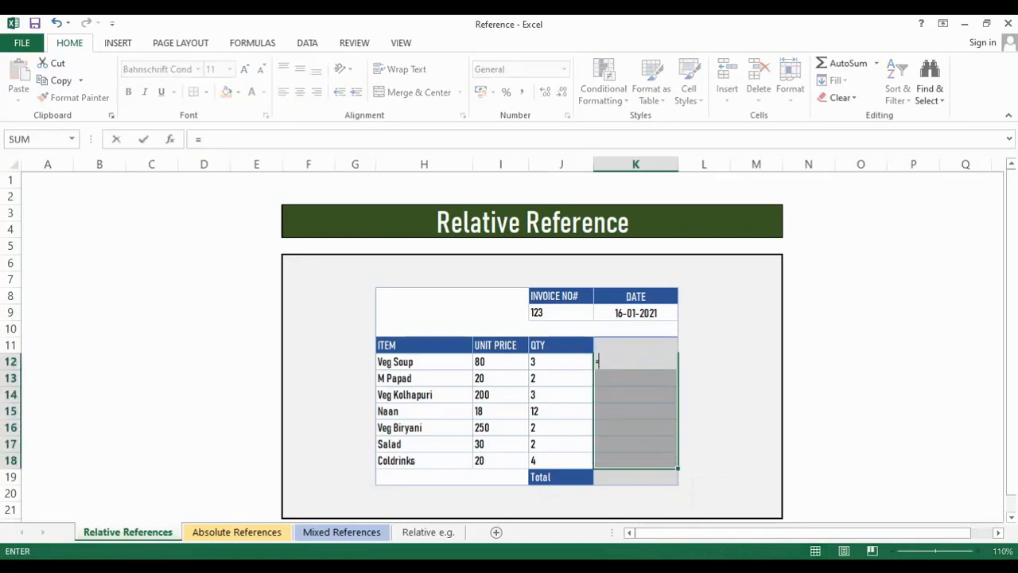
click(500, 362)
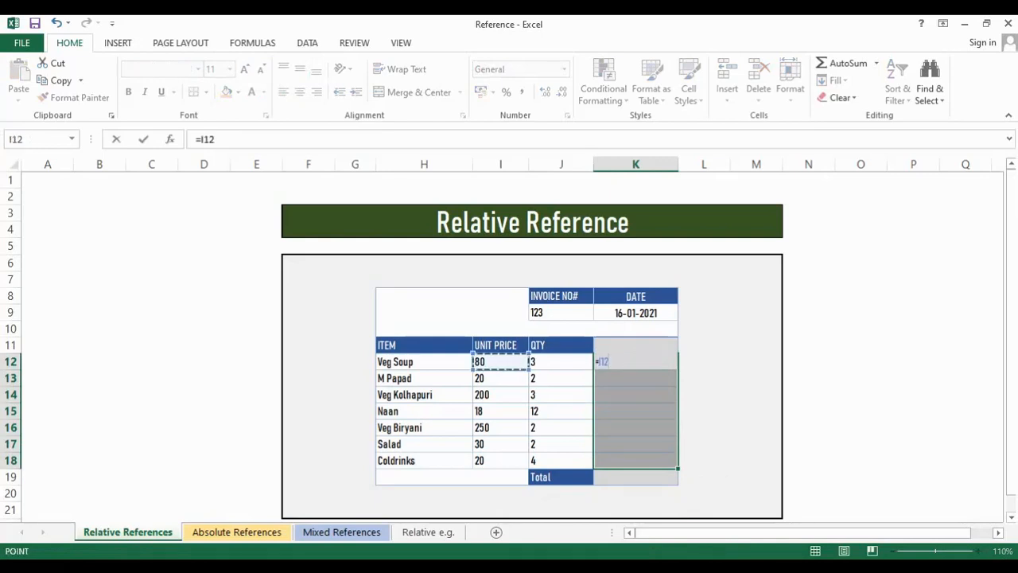
text(*)
click(532, 362)
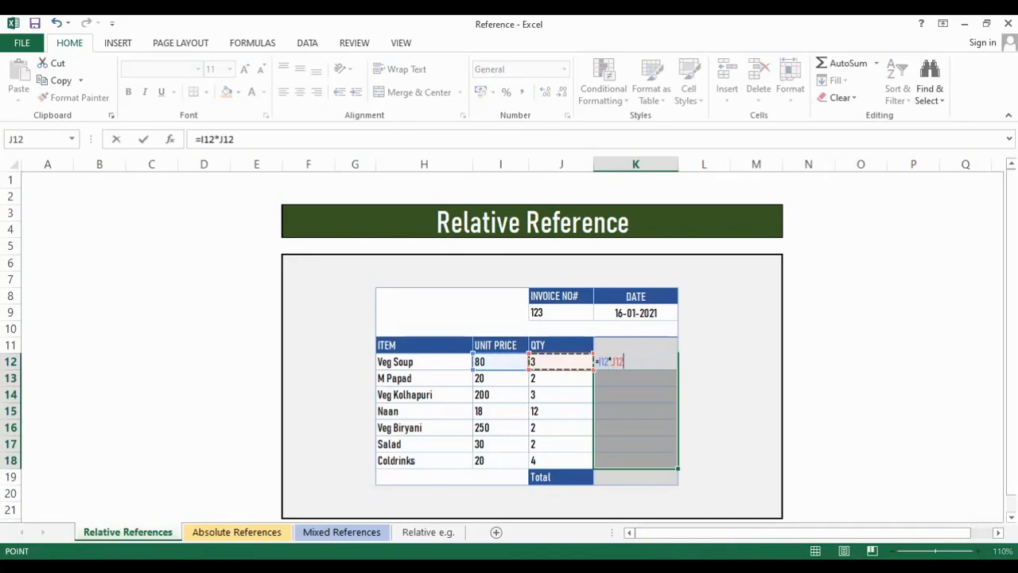
key(ctrl+Return)
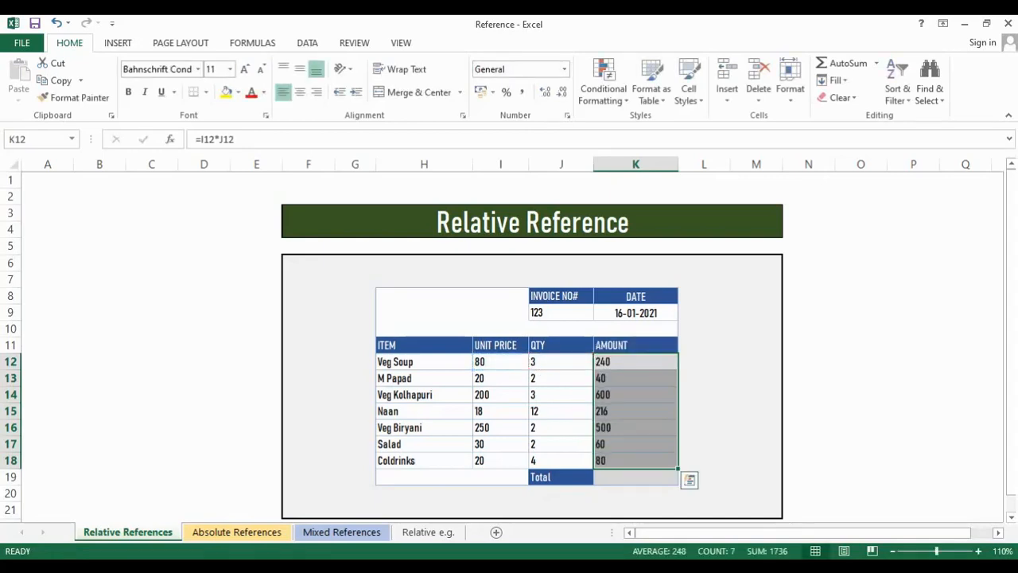
Examine the cell references in each Amount formula from K12 to K18, leaving the formulas as they are.
key(F2)
key(Return)
key(F2)
key(Return)
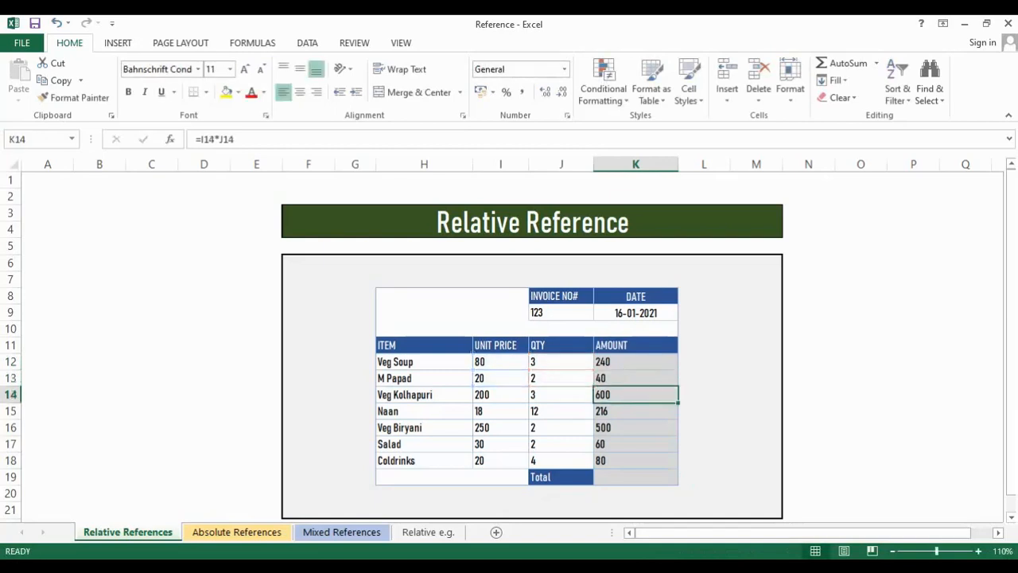
key(F2)
key(Return)
key(F2)
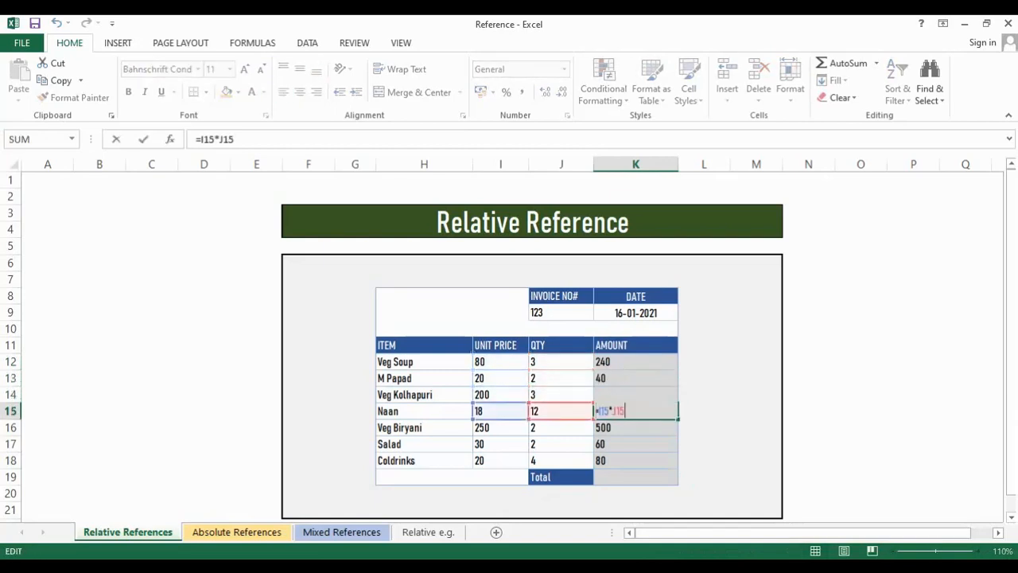
key(Return)
key(F2)
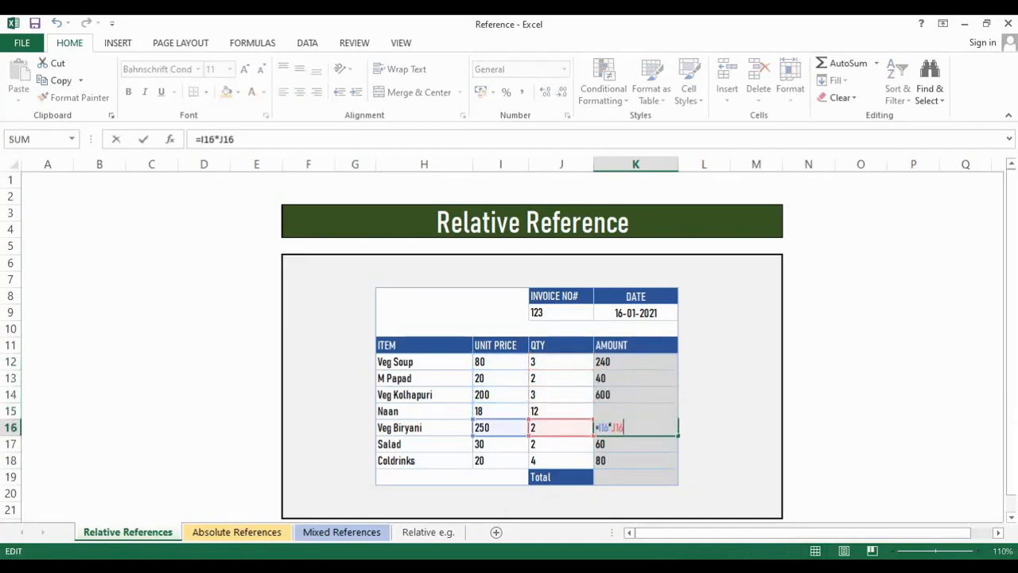
key(Return)
key(F2)
key(Return)
key(F2)
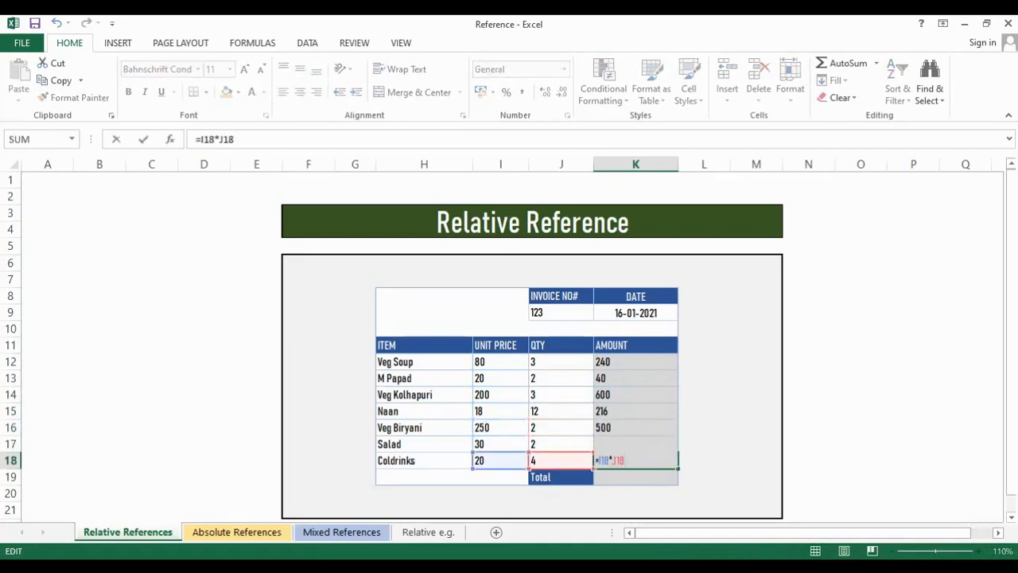
key(Escape)
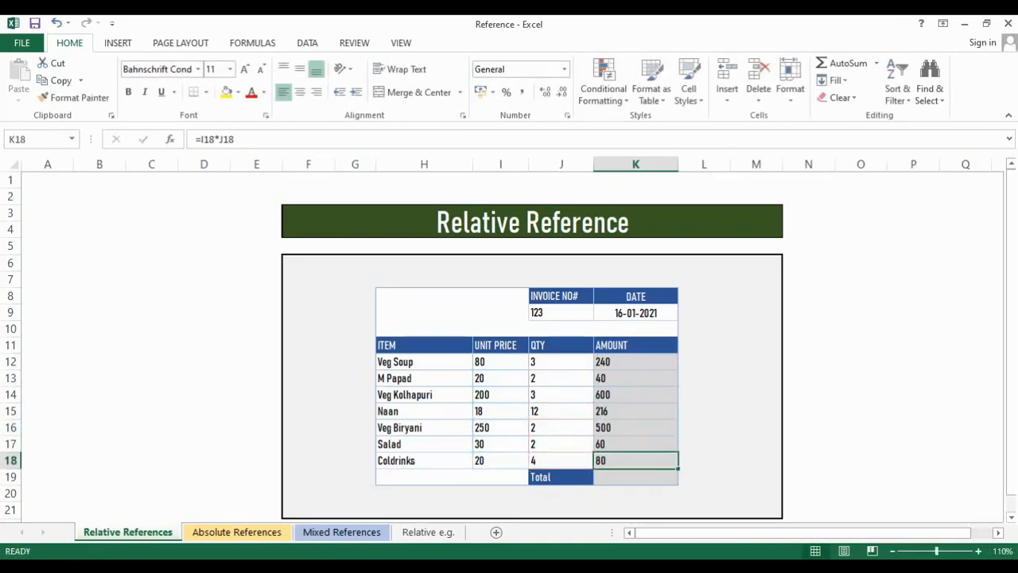
Total the invoice amounts in K19 with AutoSum.
key(Down)
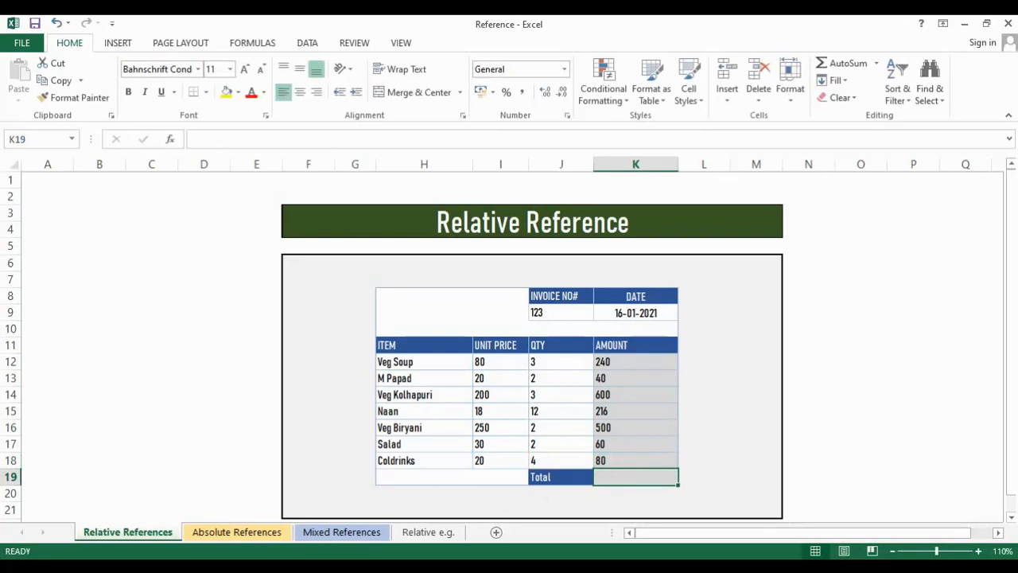
key(alt+equal)
key(Return)
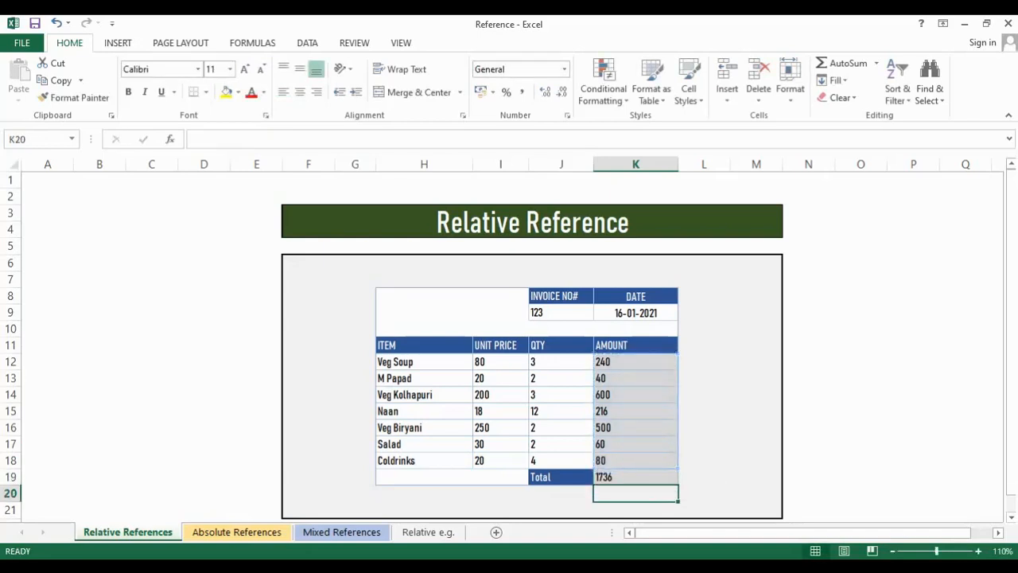
click(561, 477)
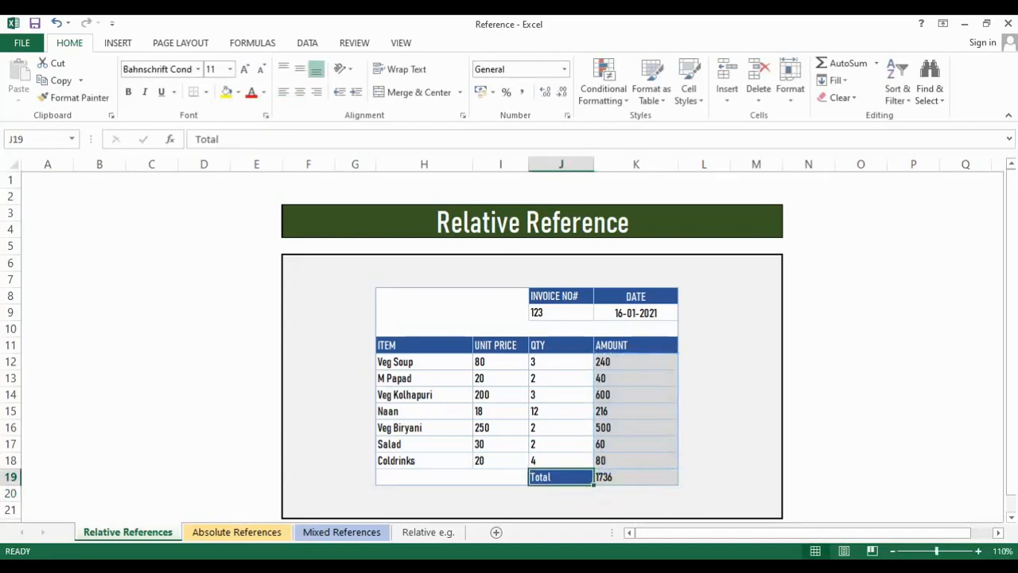
On the Relative e.g. sheet, link the bill's Total Amount in K3 to cell K19 of the Relative References sheet.
click(428, 531)
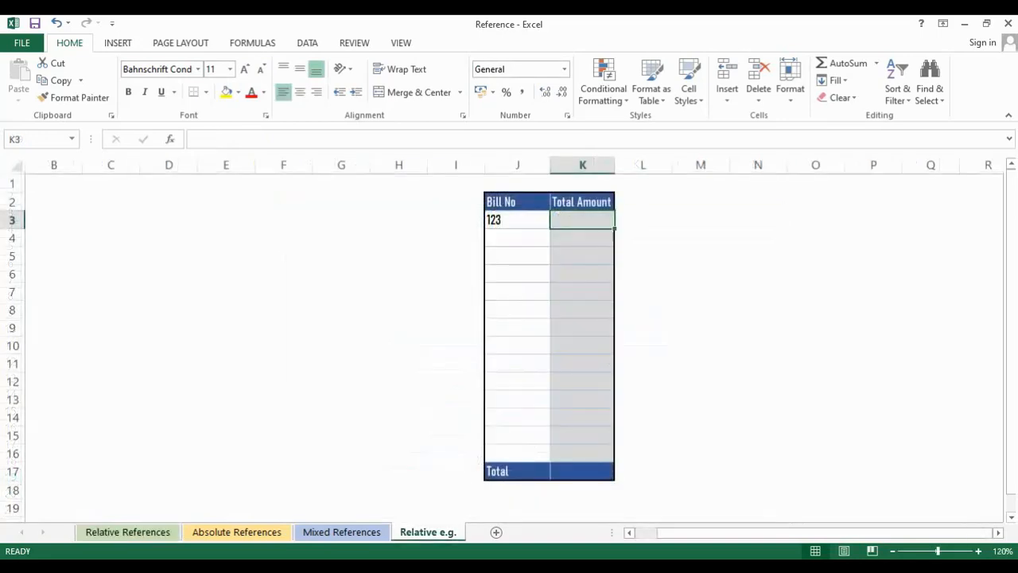
text(=)
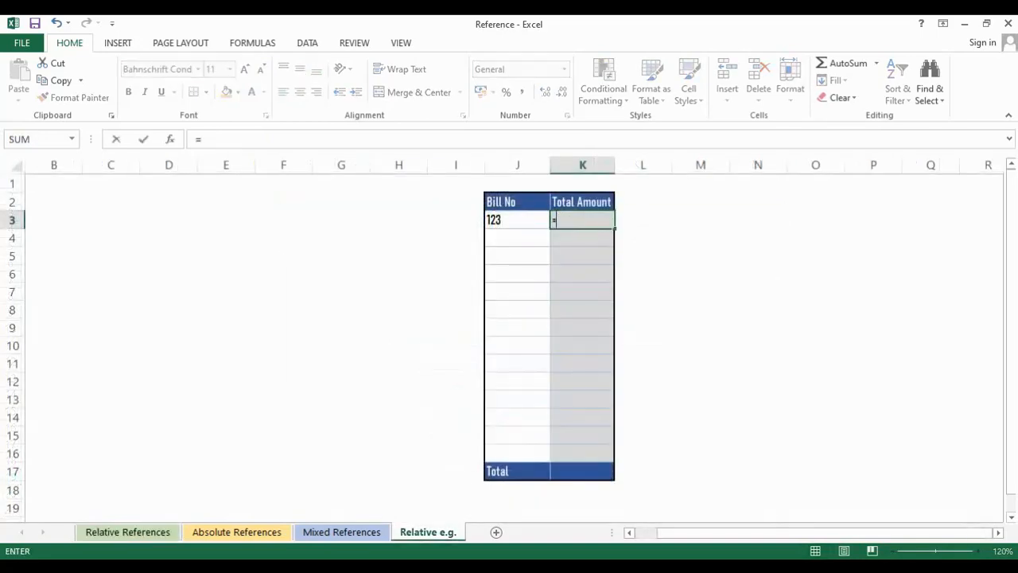
click(127, 531)
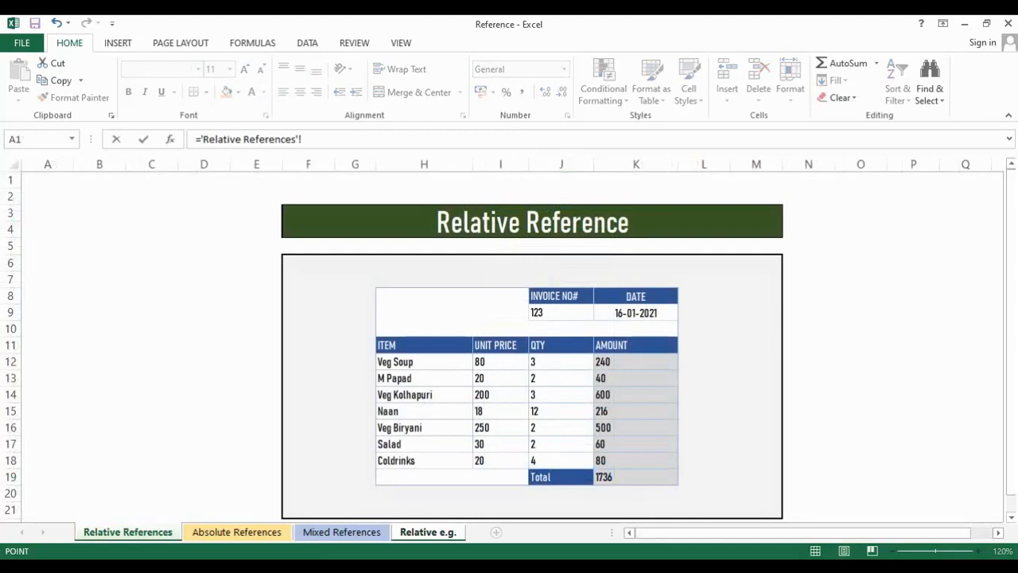
click(635, 478)
key(Return)
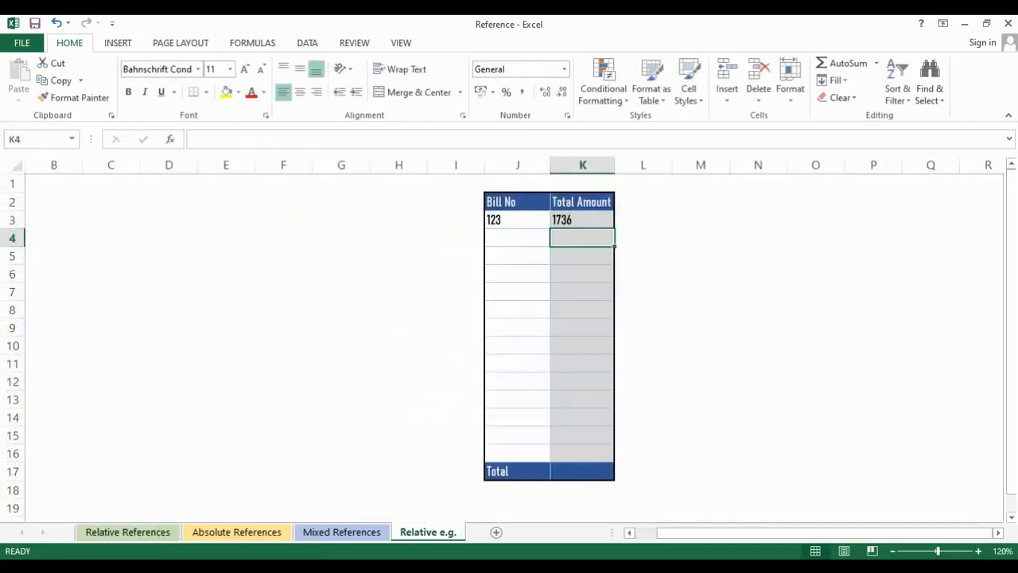
click(582, 220)
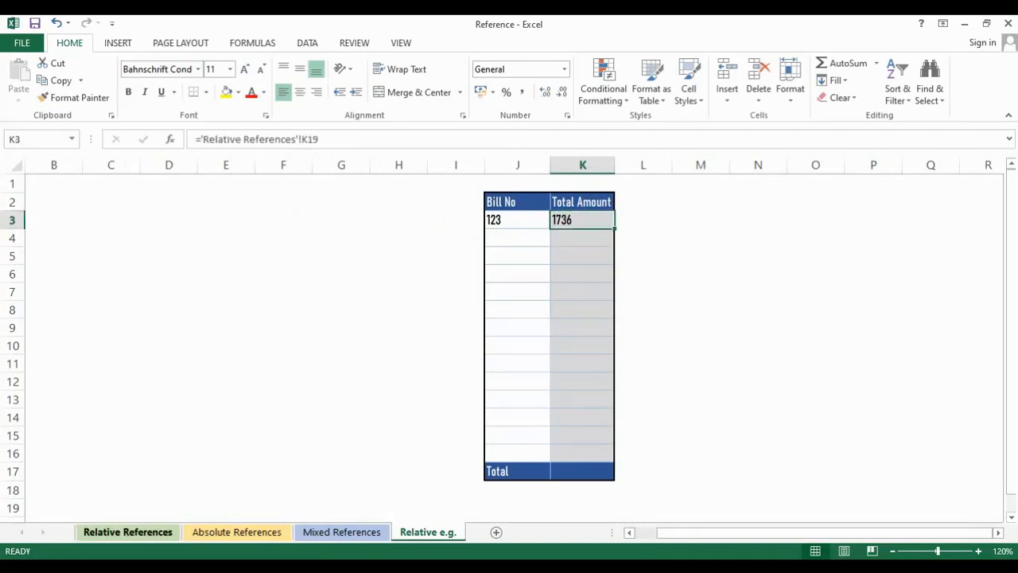
Return to the Relative References sheet, then open the Absolute References sheet and select its title block.
click(127, 531)
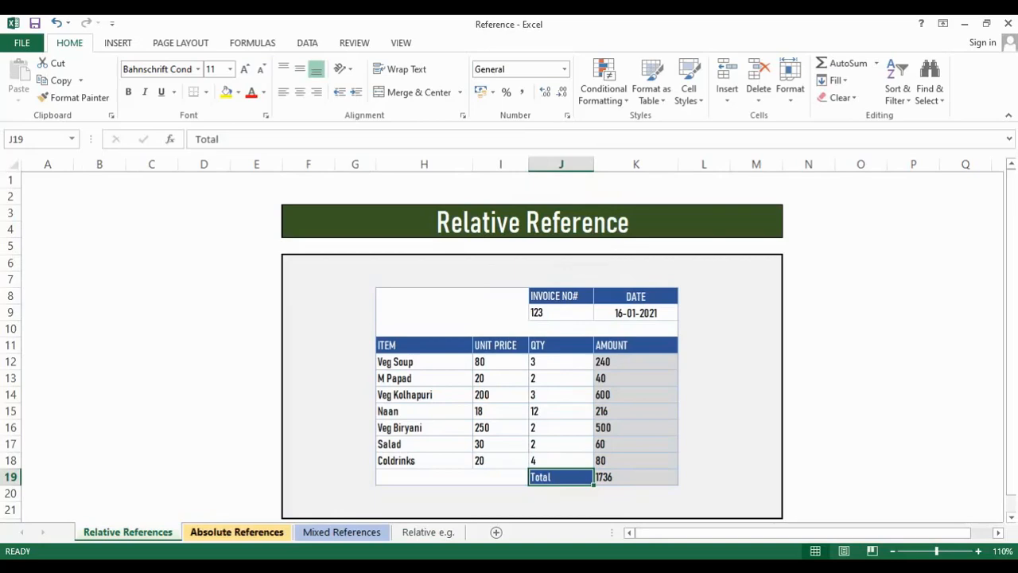
click(236, 532)
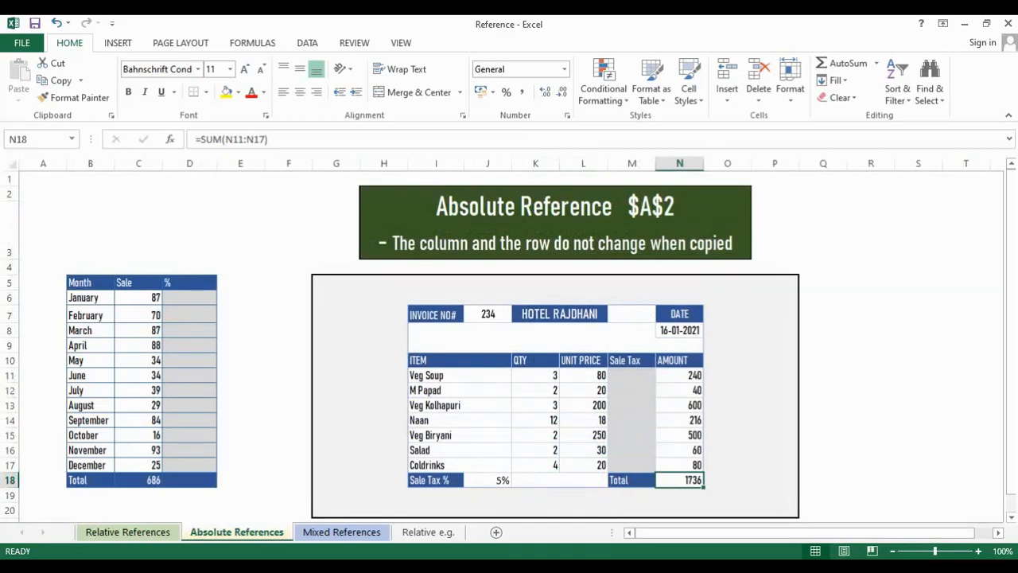
click(555, 222)
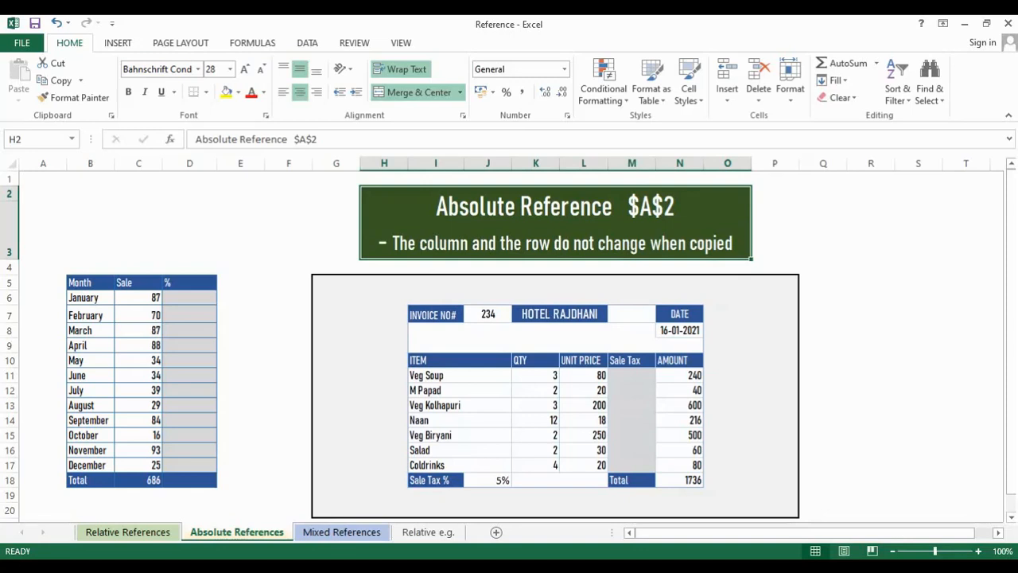
Examine the cell references in the invoice's Amount formulas from N11 to N14, leaving the formulas as they are.
click(679, 375)
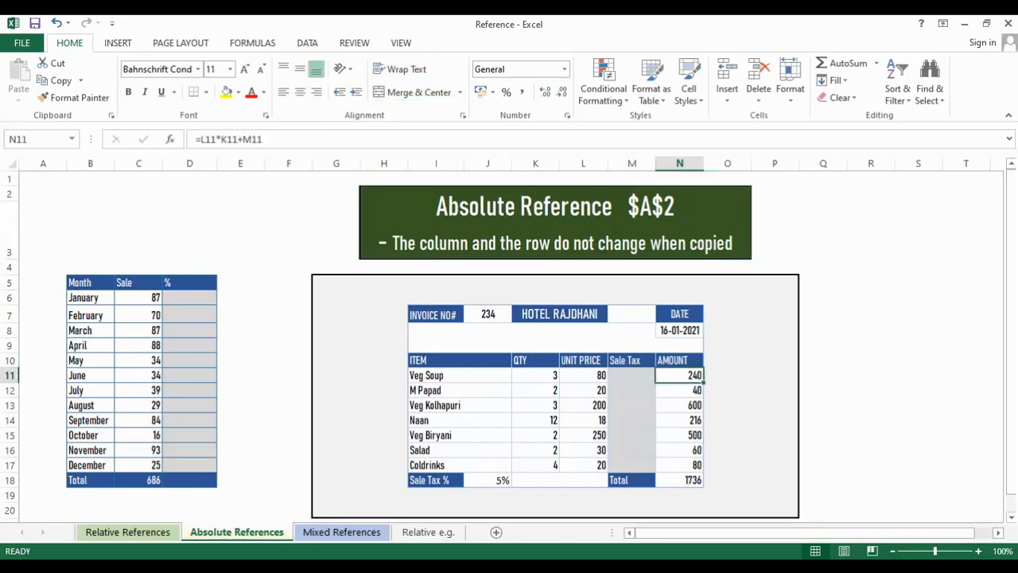
key(F2)
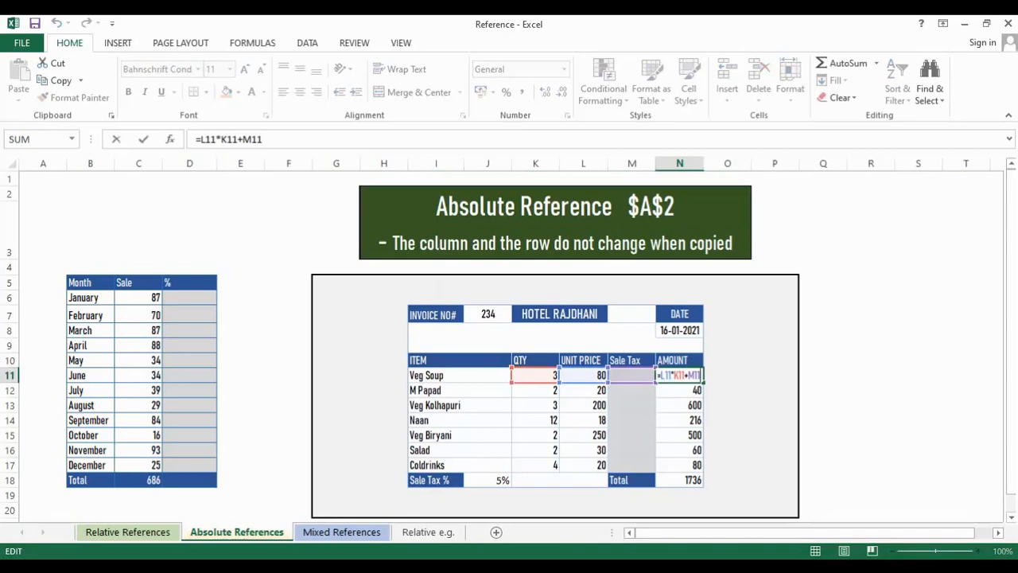
key(Return)
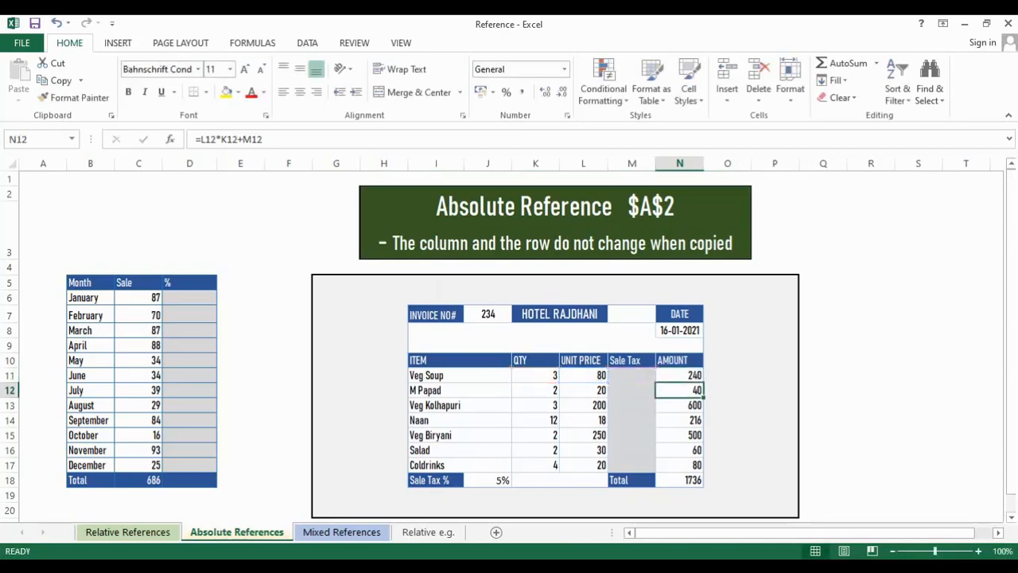
key(F2)
key(Return)
key(F2)
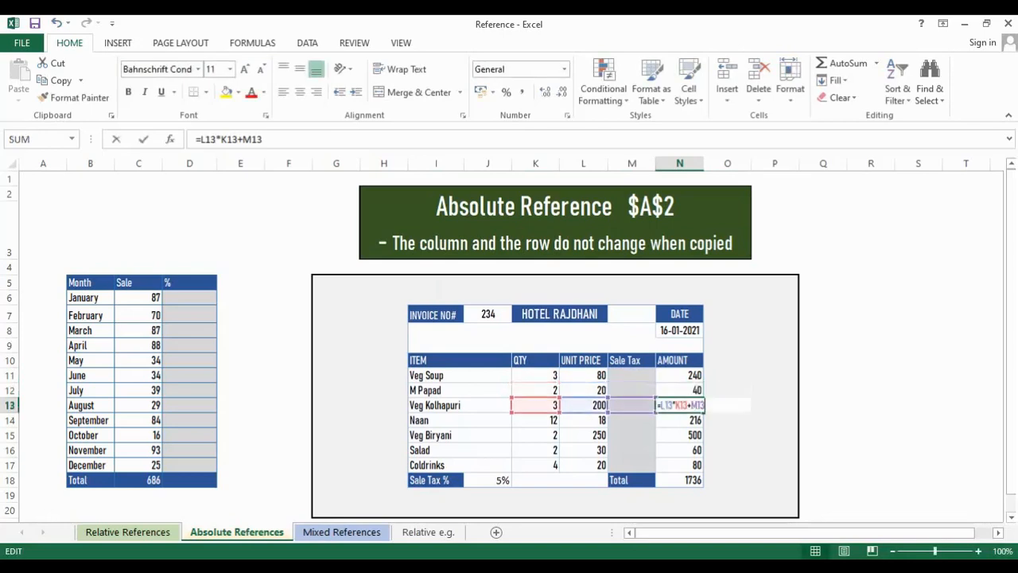
key(Return)
key(F2)
key(Return)
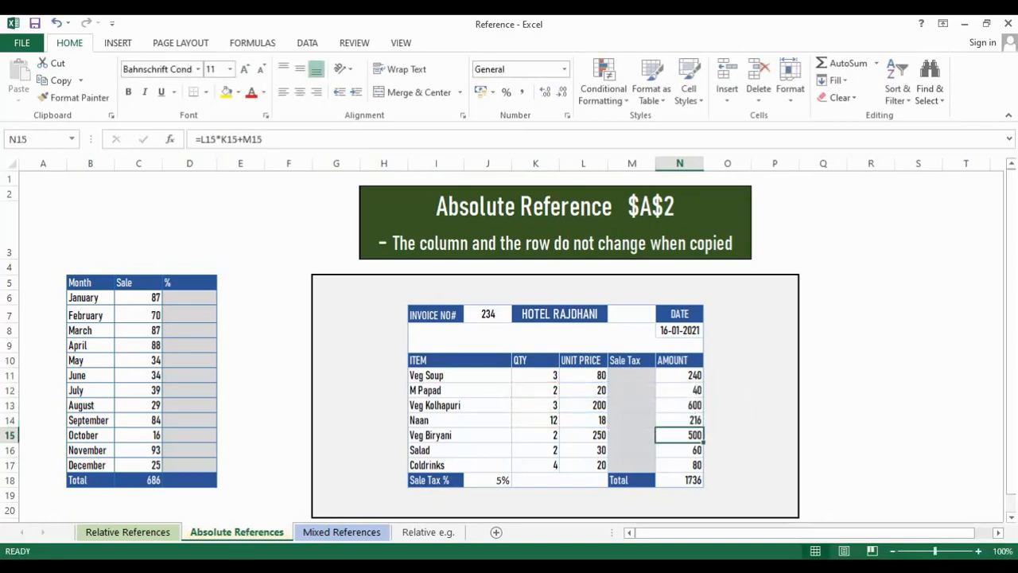
Calculate the Veg Soup sale tax in M11 with the formula =K11*L11*J18.
click(487, 481)
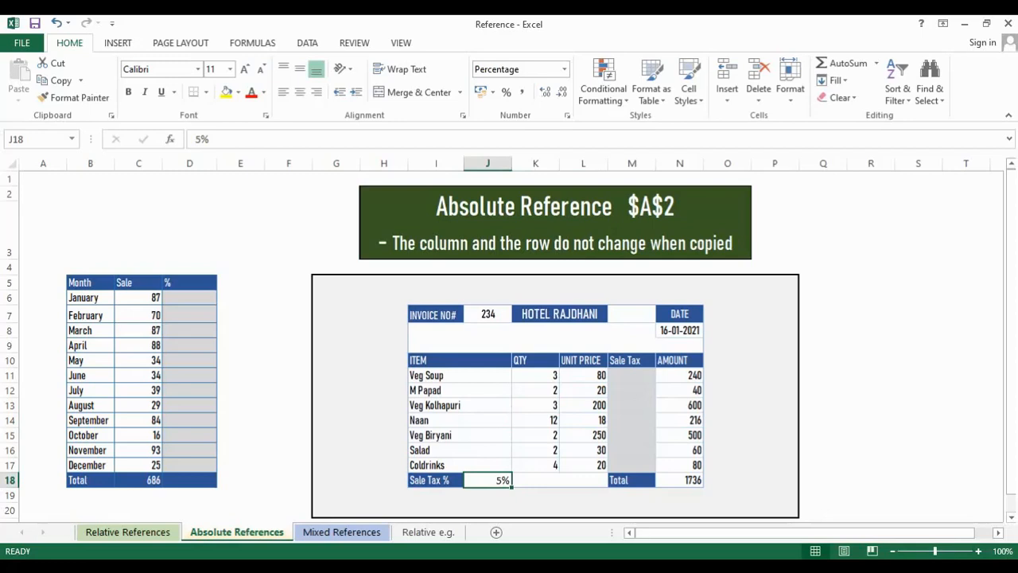
click(632, 376)
text(=)
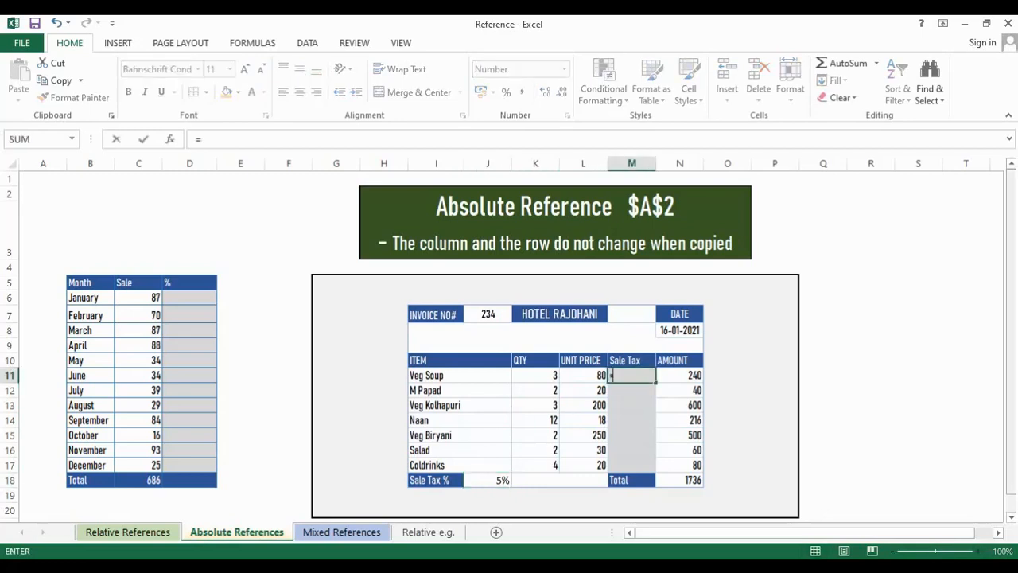
click(535, 376)
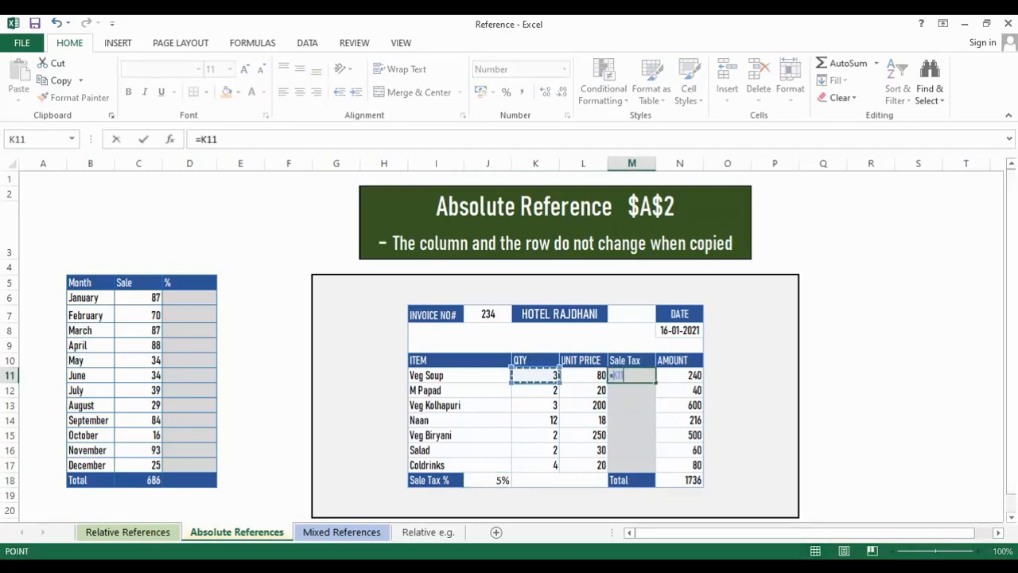
text(*)
click(583, 375)
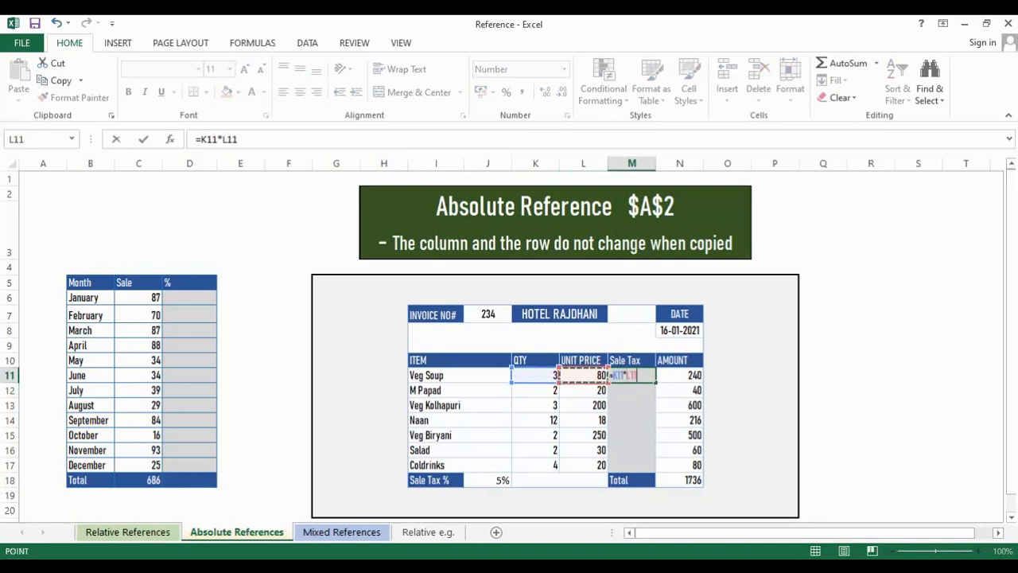
text(*)
click(487, 481)
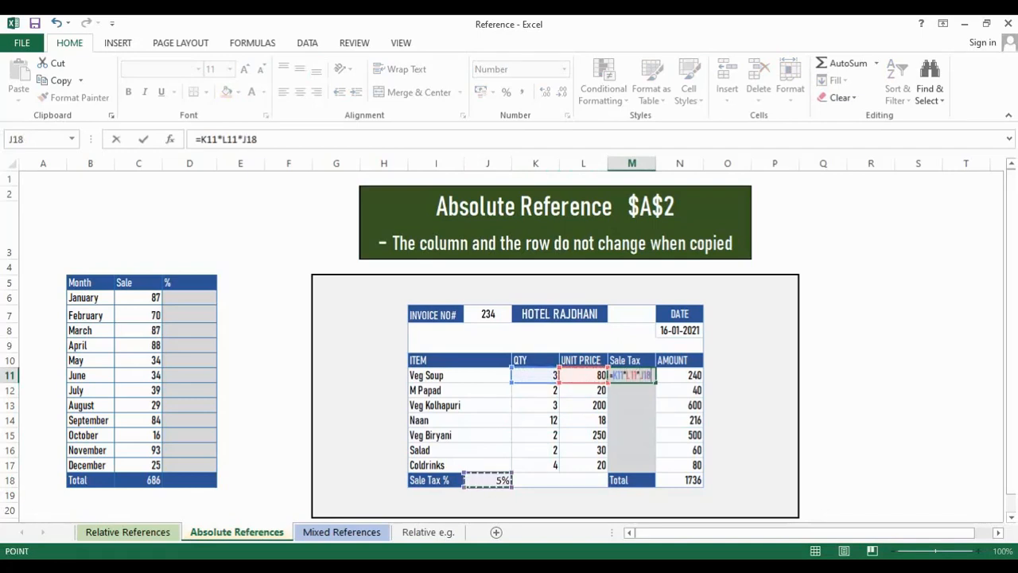
key(Return)
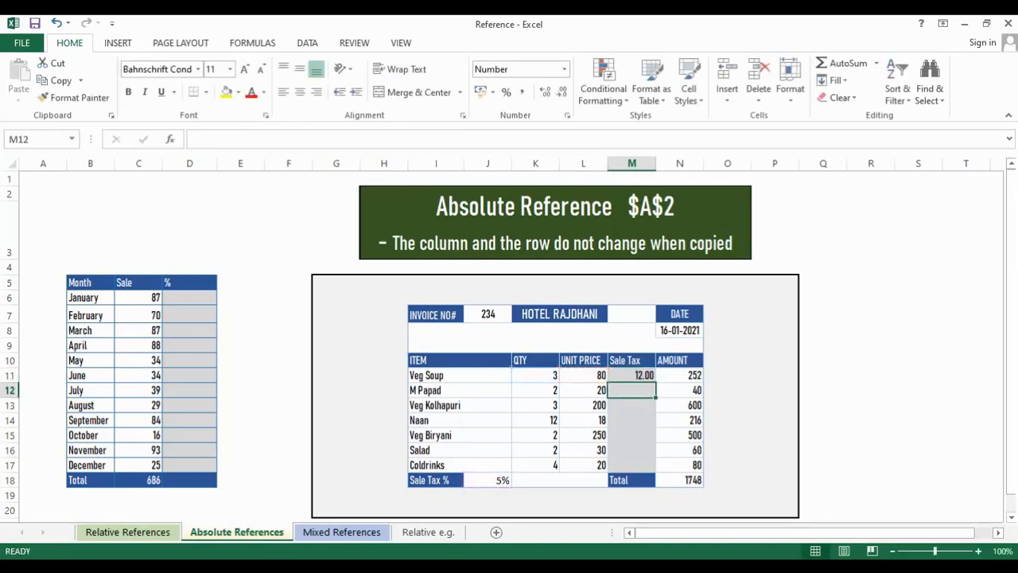
Fill the sale tax formula from M11 down to M17.
click(632, 375)
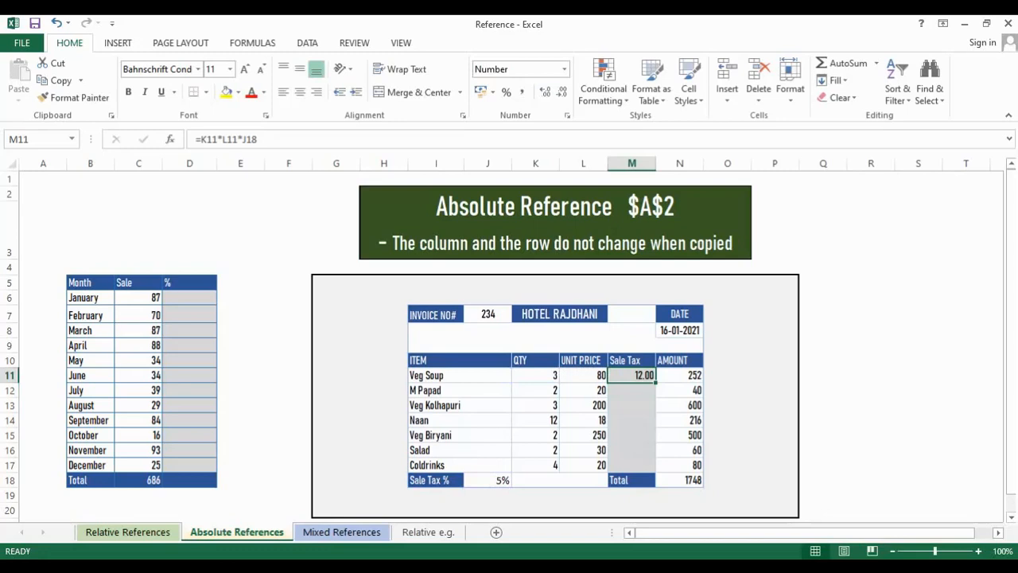
drag(632, 376, 633, 465)
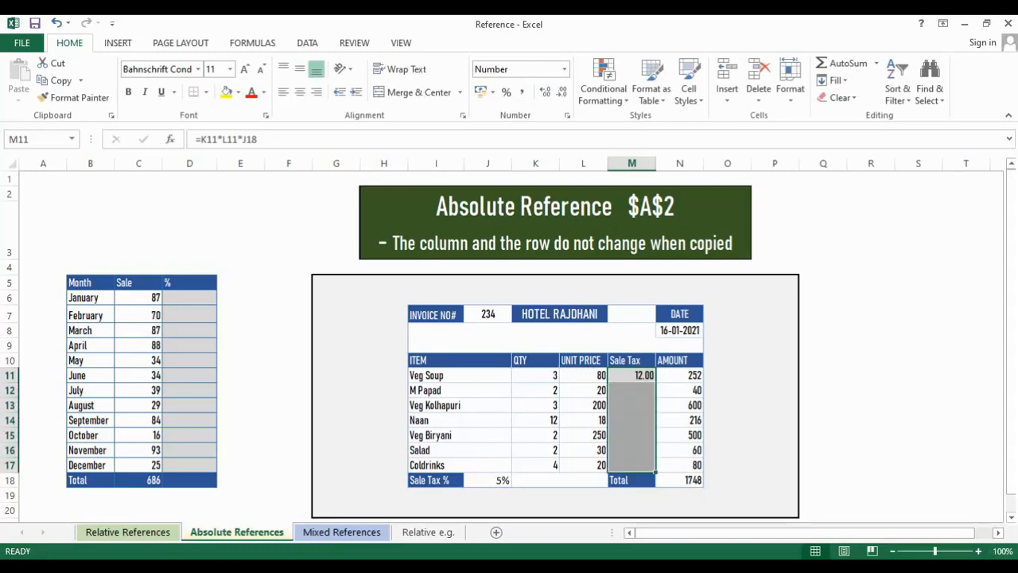
key(ctrl+d)
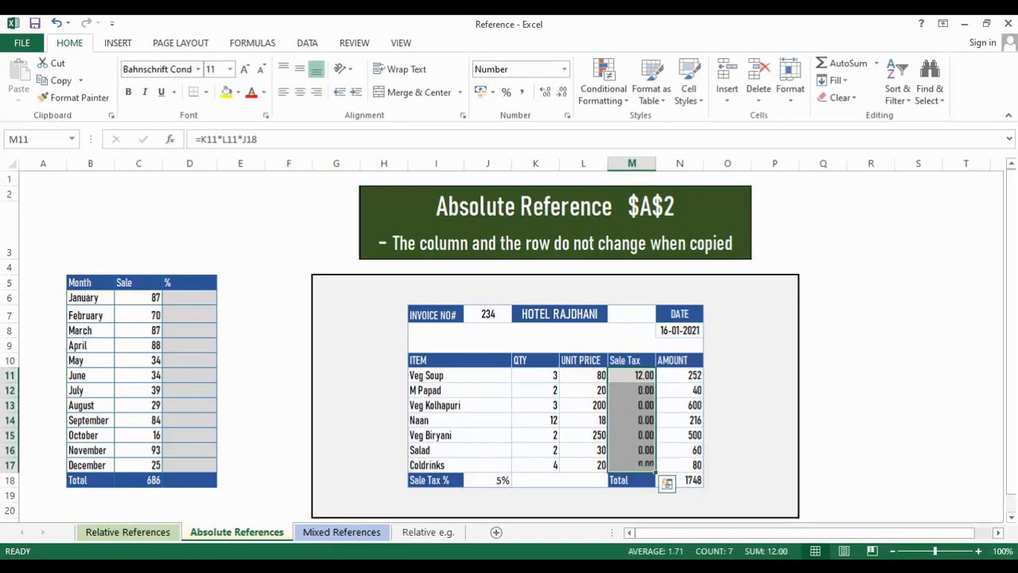
Examine how the cell references shift in the Sale Tax formulas from M11 to M13.
click(633, 376)
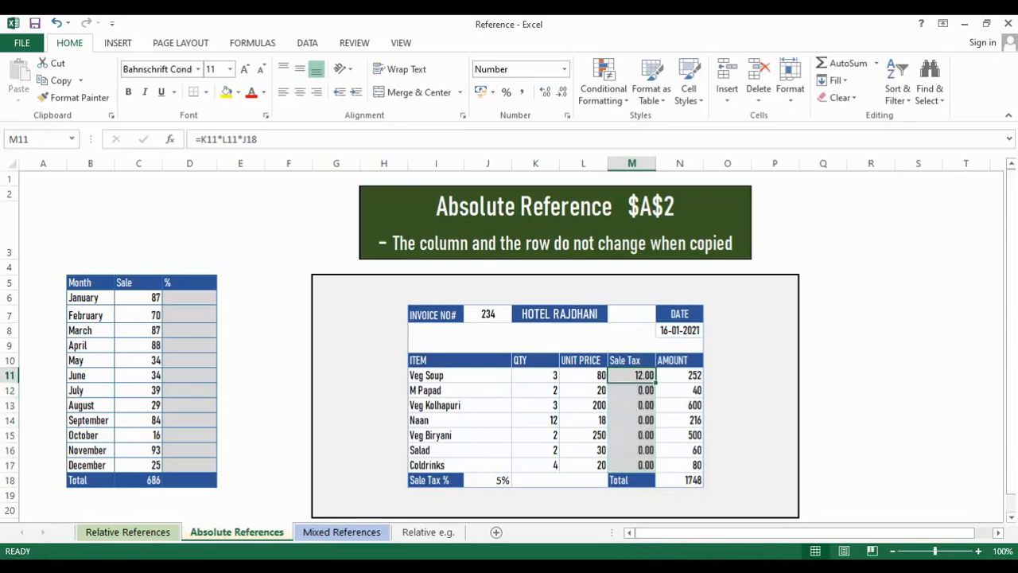
key(F2)
key(Return)
key(F2)
key(Return)
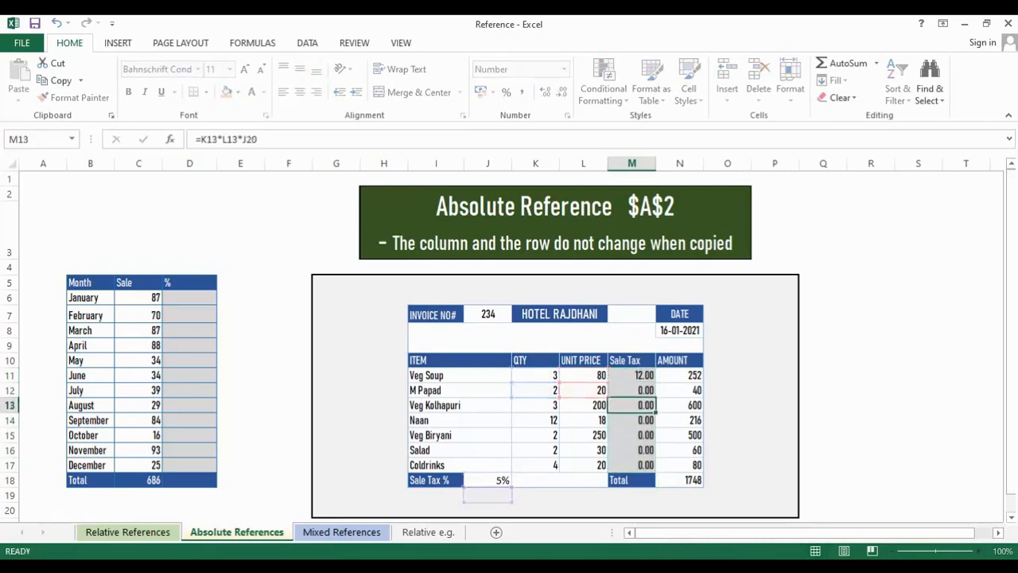
key(F2)
Make the tax rate reference in M11's formula absolute, so that it reads =K11*L11*$J$18.
click(633, 375)
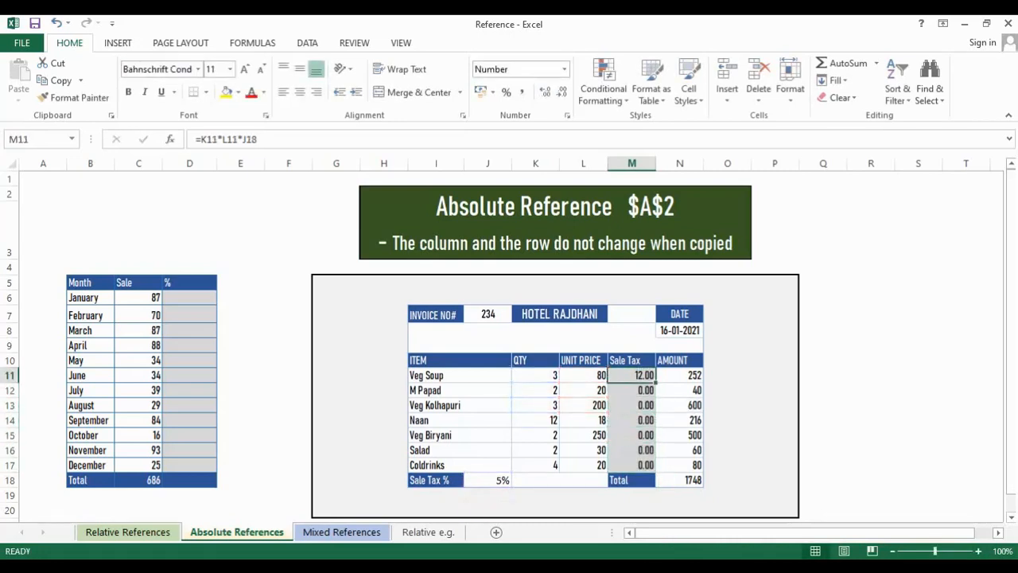
key(F2)
key(shift+Left)
key(shift+Left)
key(shift+Left)
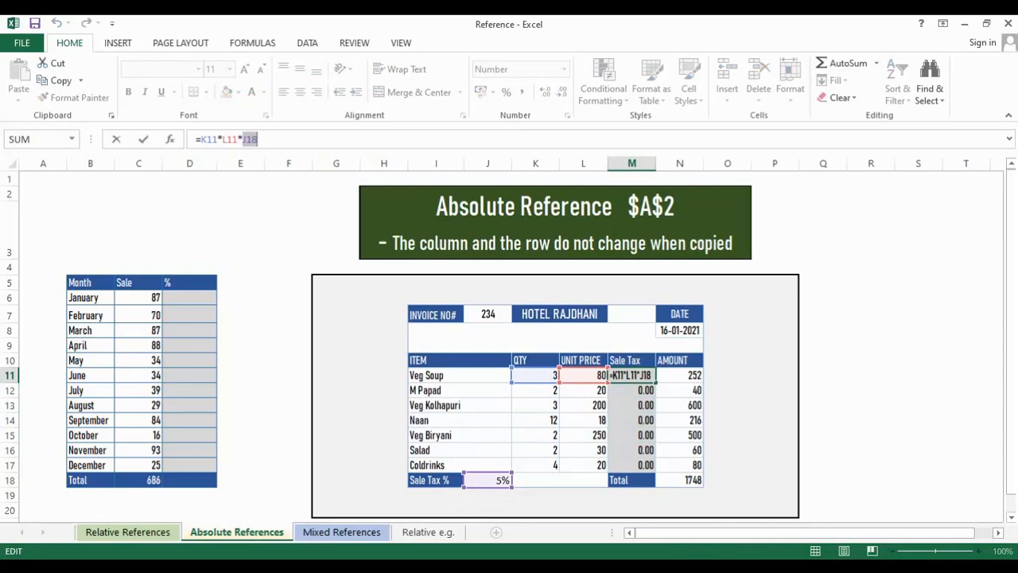
key(F4)
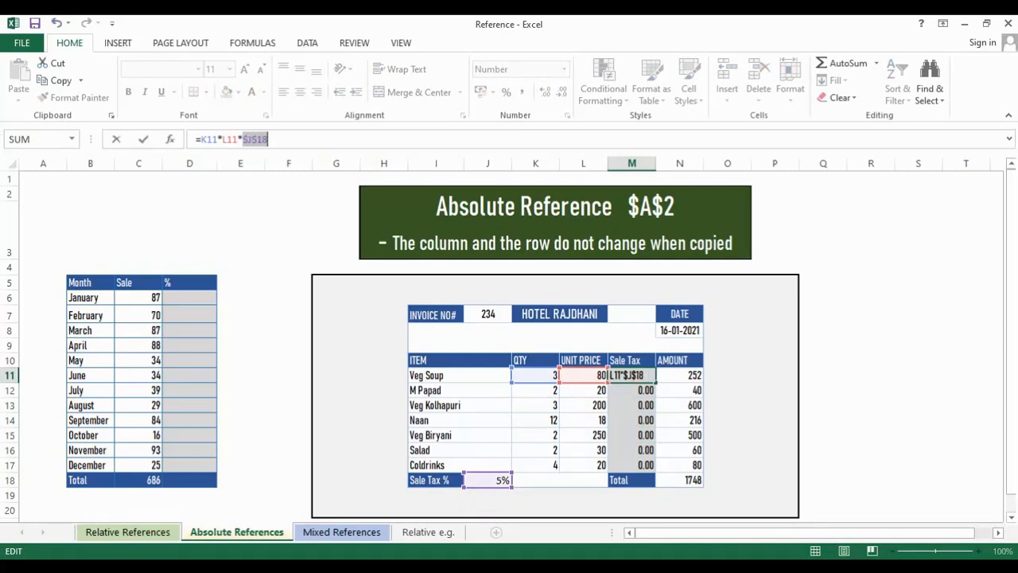
key(Return)
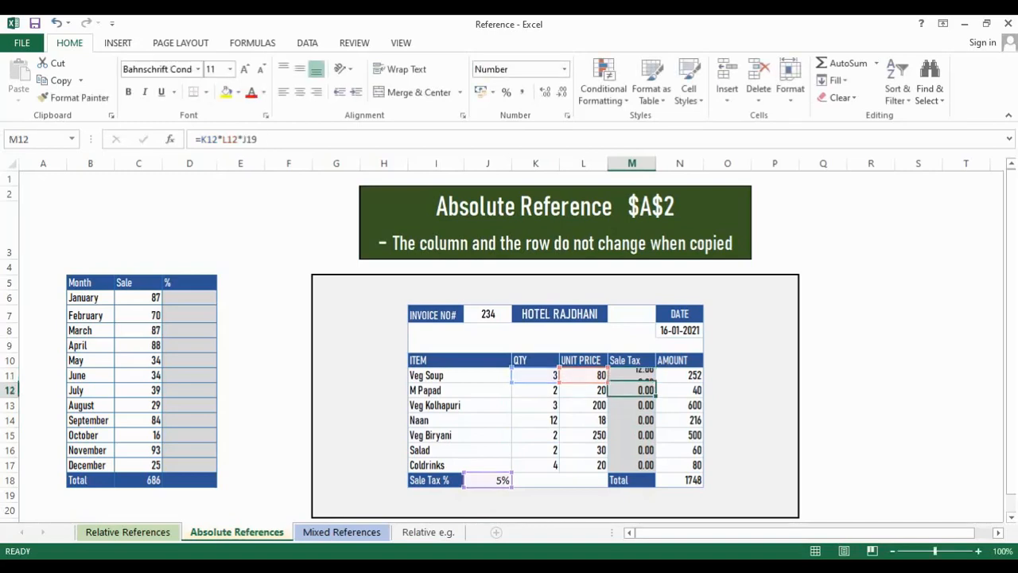
Copy the M11 sale tax formula and paste it into M11:M17 as formulas only with Paste Special.
key(Up)
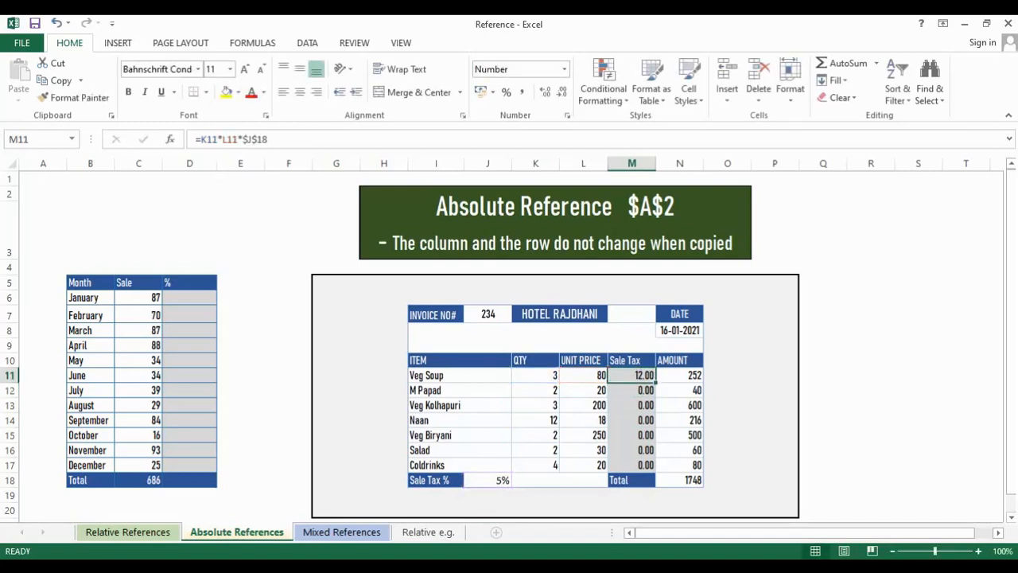
key(ctrl+c)
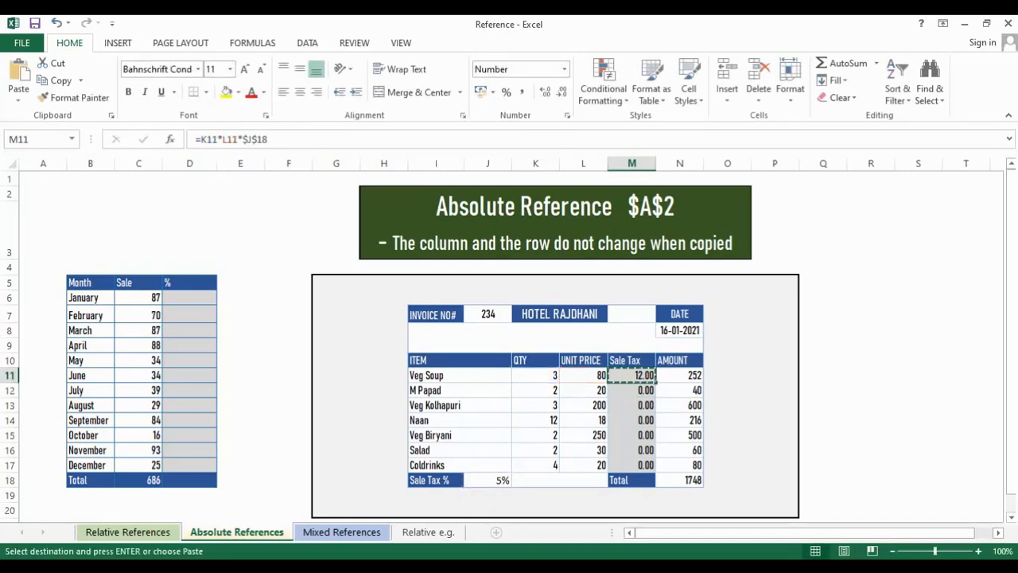
key(shift+Down)
key(shift+Down)
key(shift+Down)
key(shift+Down)
key(shift+Down)
key(shift+Down)
key(alt+e)
key(s)
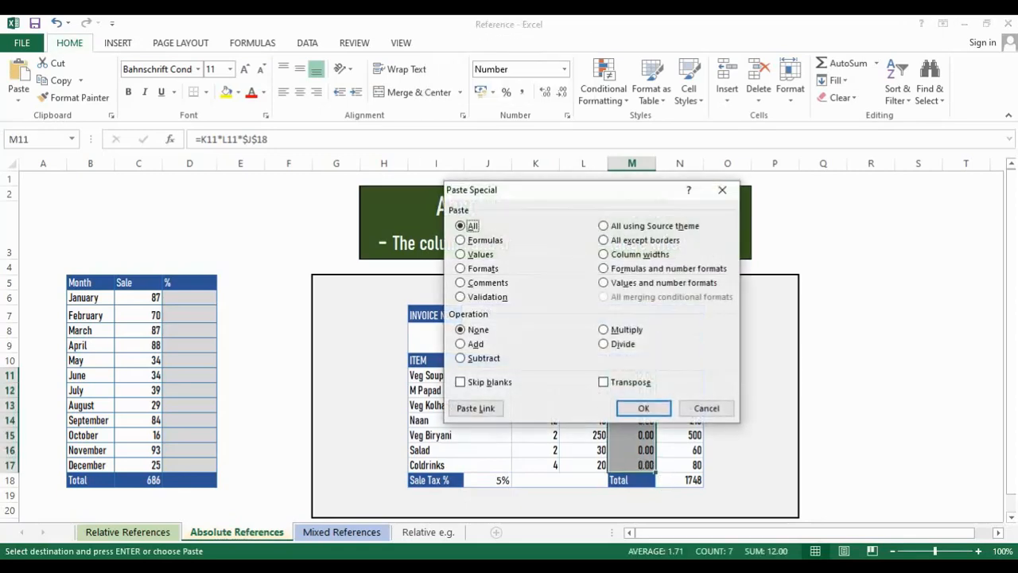
key(f)
key(Return)
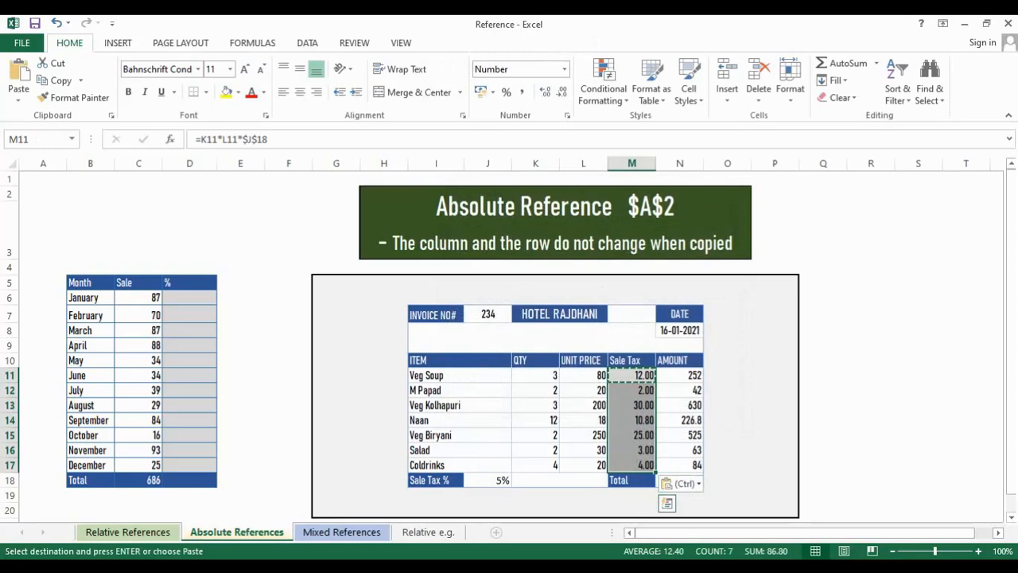
Examine the references in the Sale Tax formulas from M11 to M17 and the tax rate cell J18 they use.
click(633, 375)
key(F2)
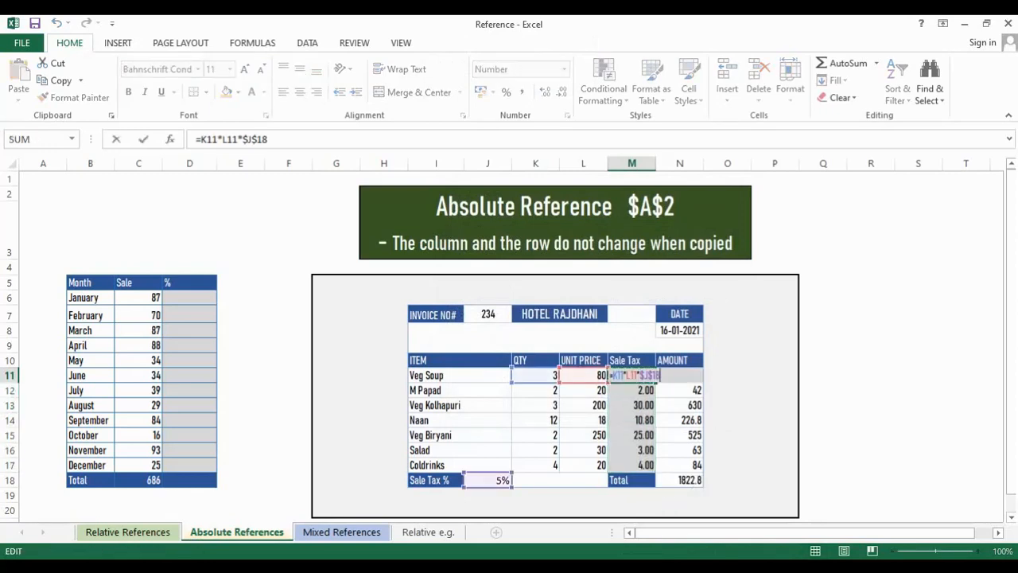
key(Return)
key(F2)
key(Return)
key(F2)
key(Return)
key(Return)
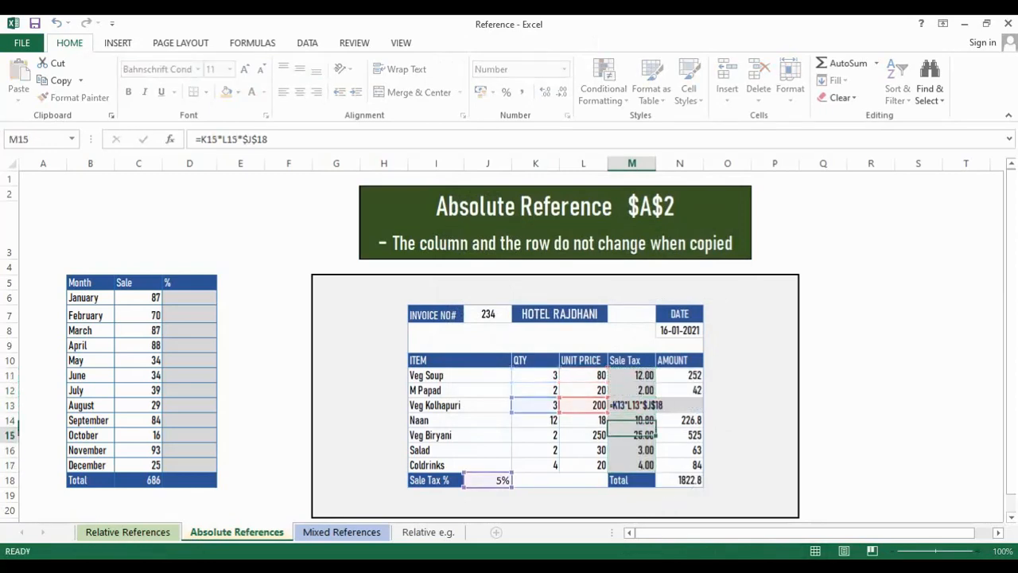
key(F2)
key(Return)
key(Return)
key(F2)
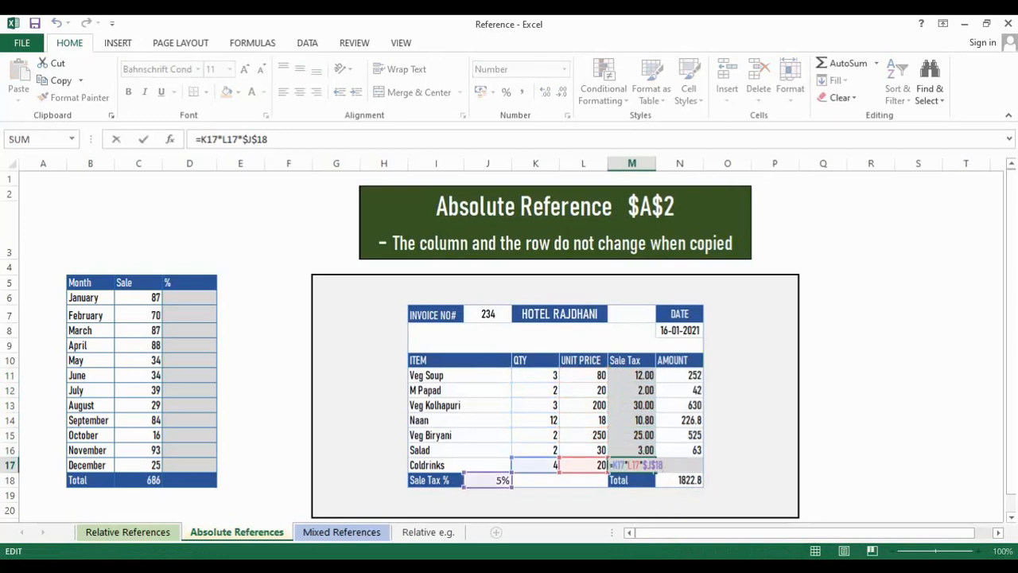
key(Return)
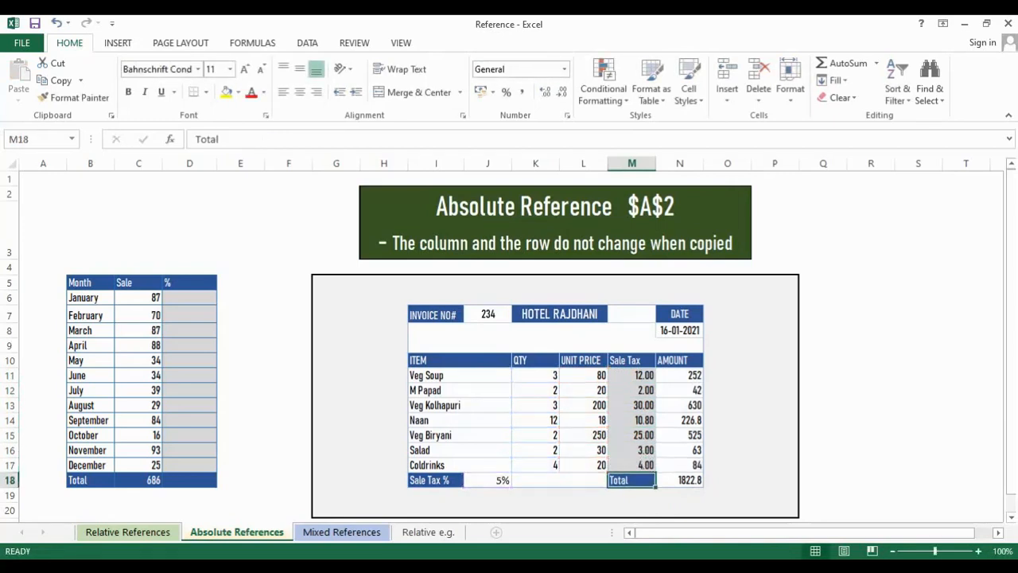
click(488, 481)
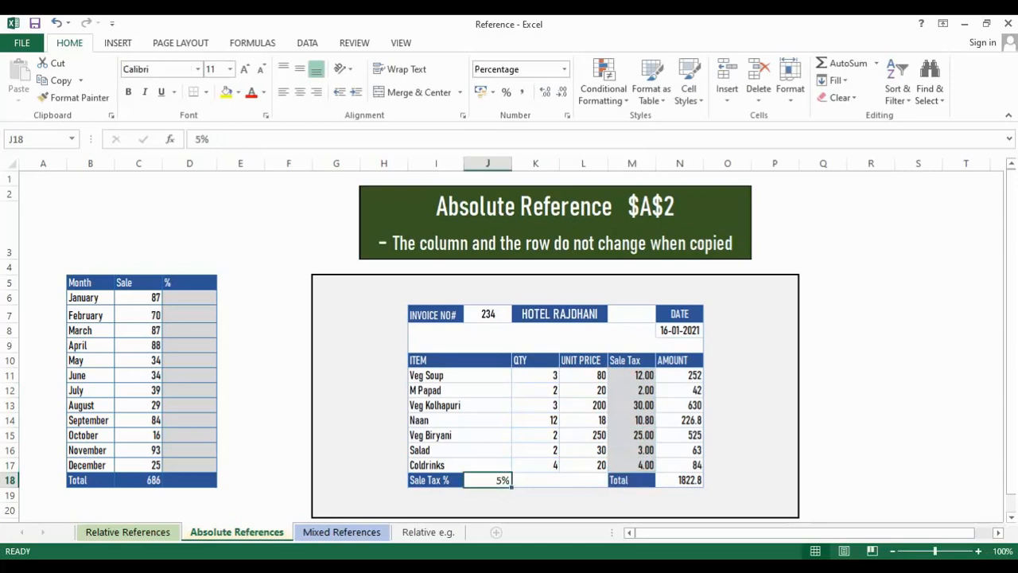
Calculate January's share of total sales in D6 by dividing C6 by the absolute reference $C$18.
click(139, 282)
click(91, 282)
click(190, 283)
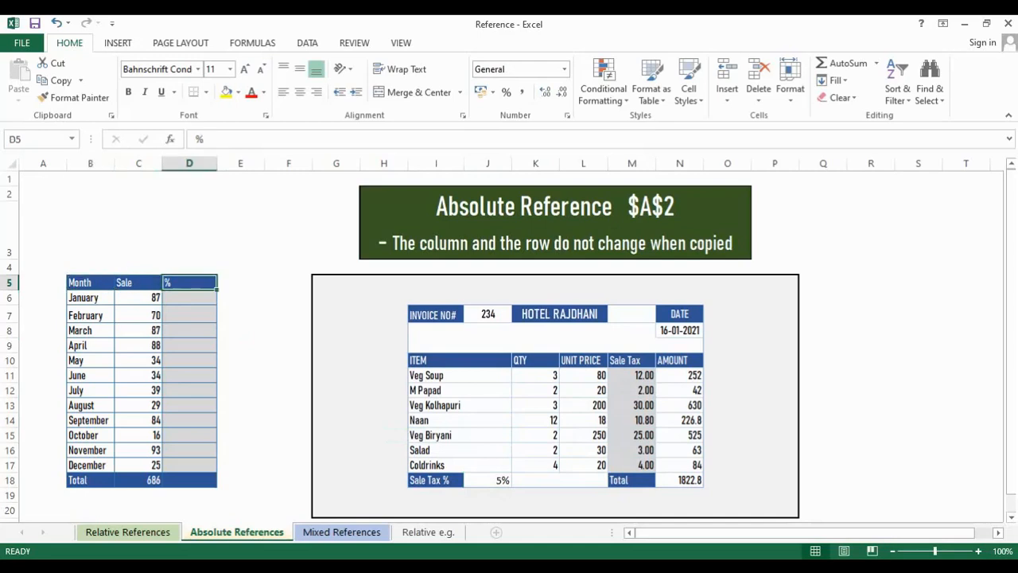
click(190, 298)
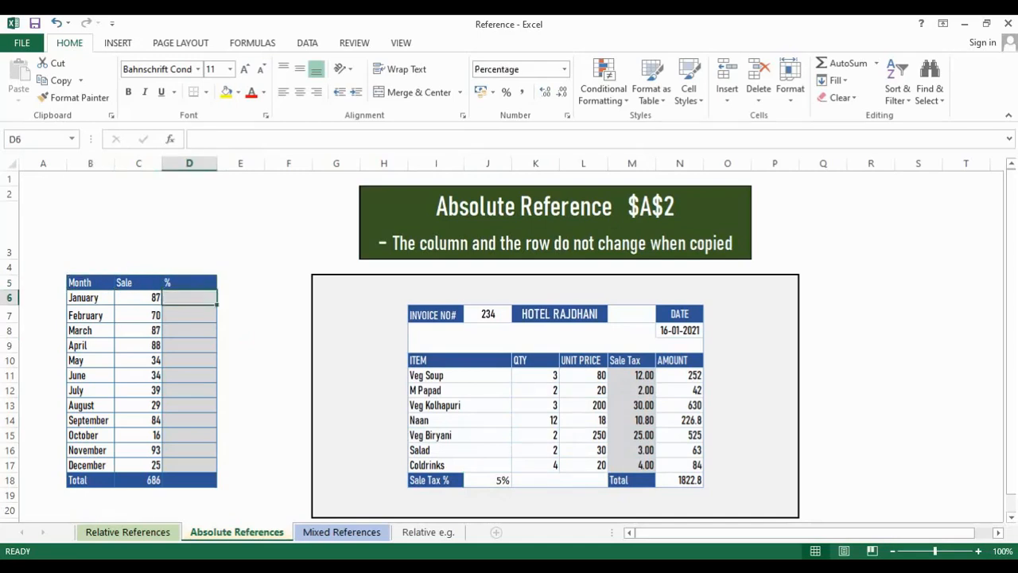
text(=)
click(139, 298)
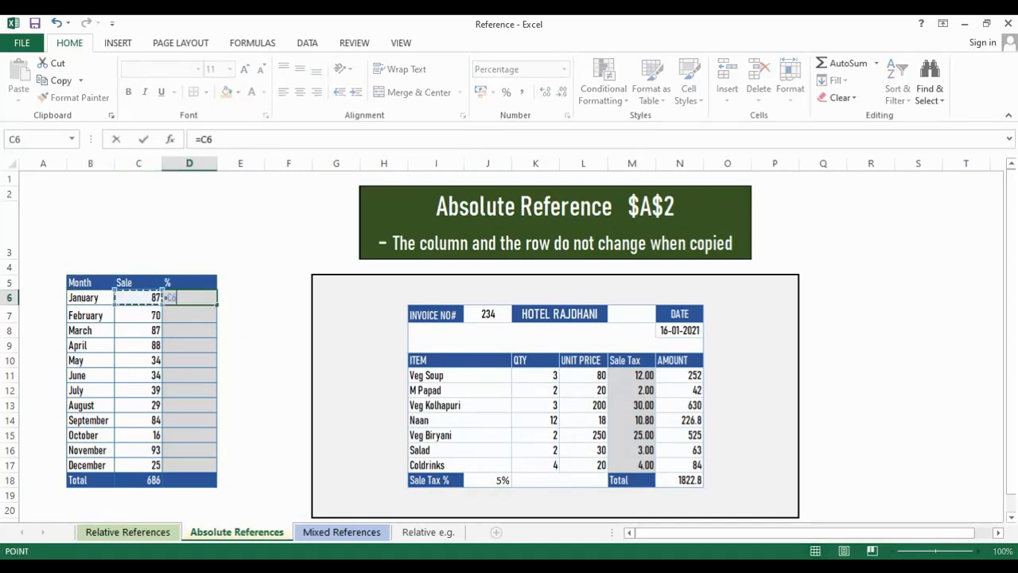
text(/)
click(138, 480)
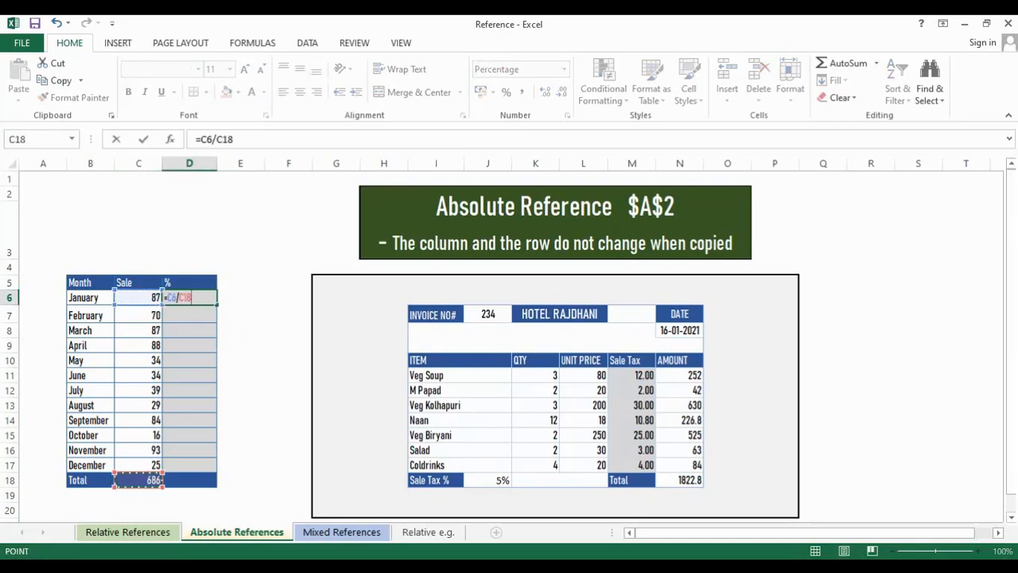
key(F2)
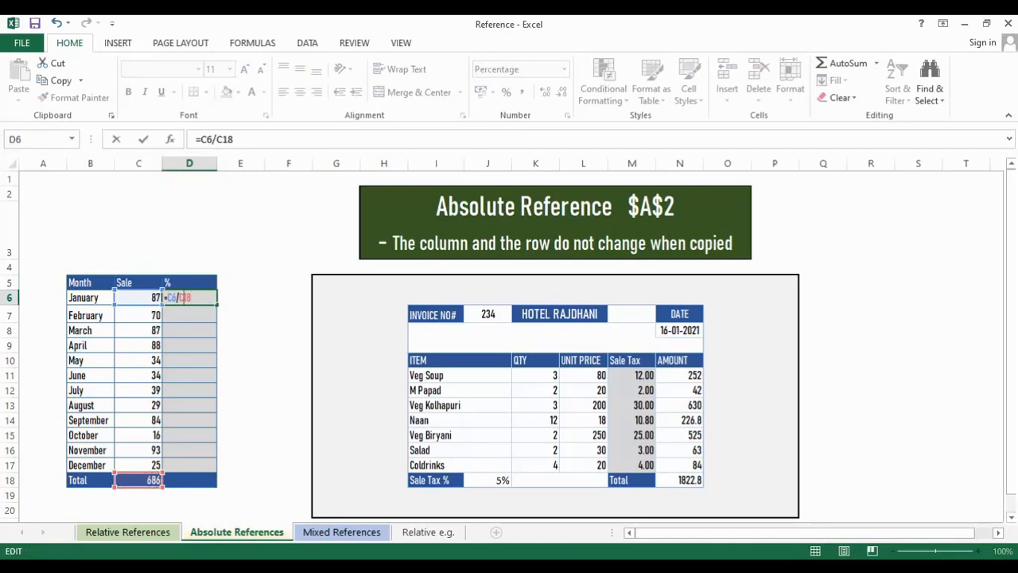
key(F4)
key(Return)
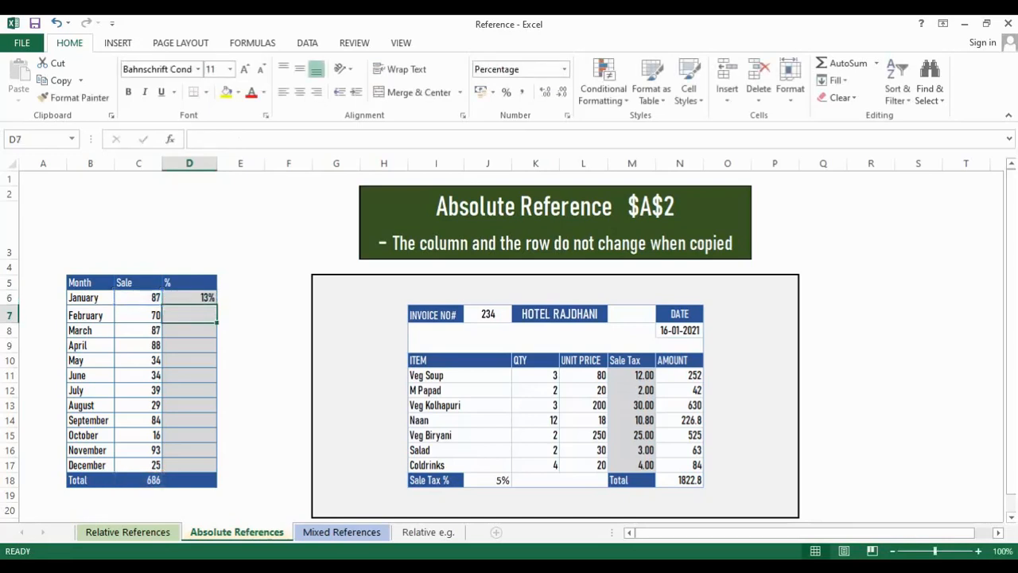
Copy the January percentage formula in D6 and paste it into D6:D18 as formulas only with Paste Special.
click(189, 298)
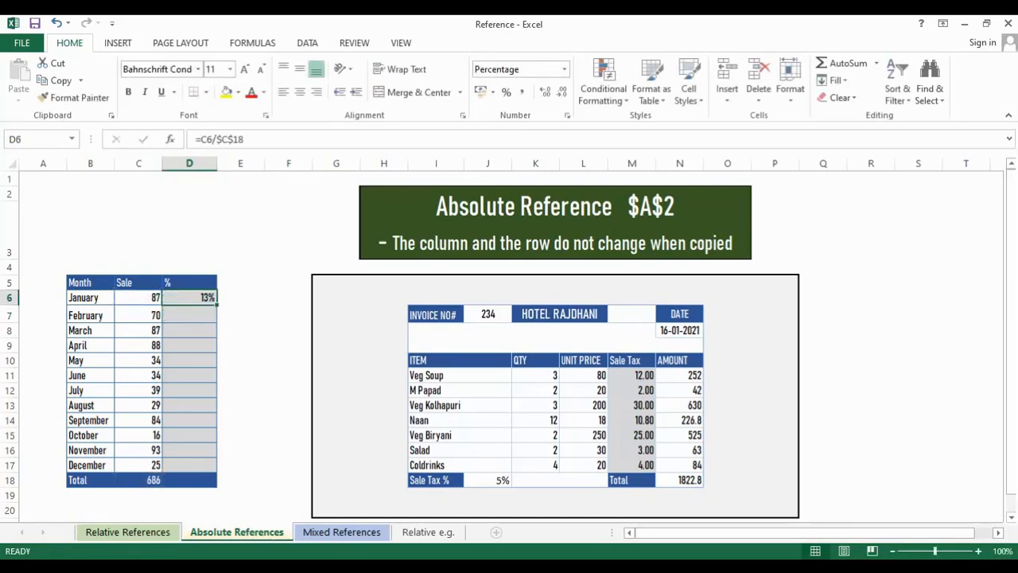
drag(189, 294, 189, 468)
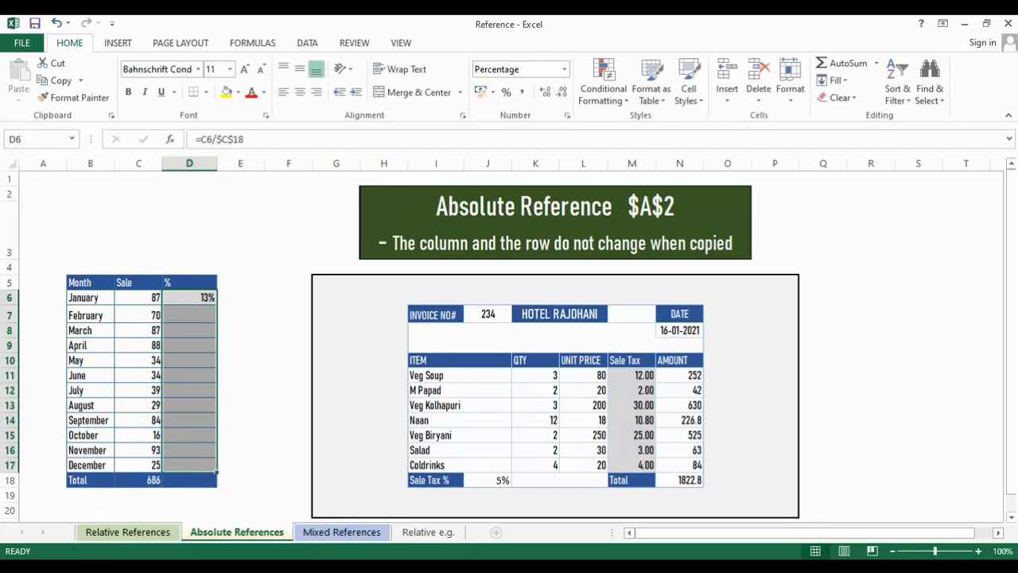
key(shift+Down)
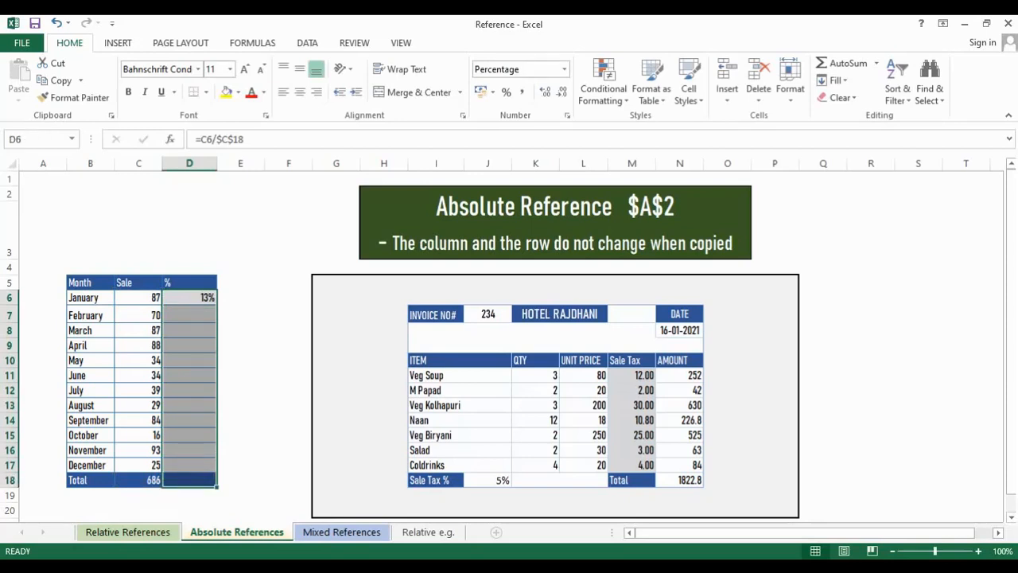
click(189, 298)
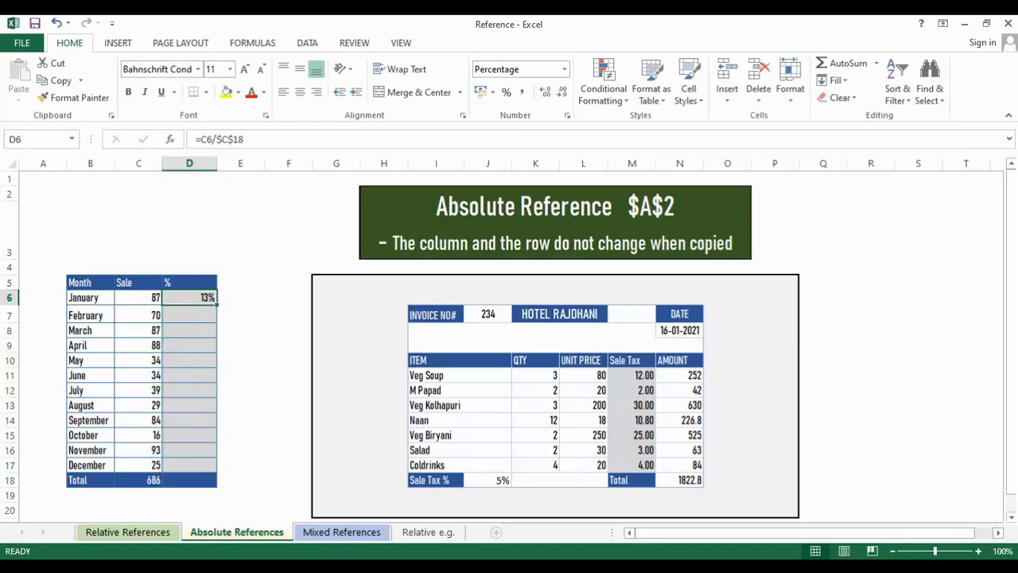
key(ctrl+c)
key(shift+Down)
key(shift+Down)
key(shift+Down)
key(shift+Down)
key(shift+Down)
key(shift+Down)
key(shift+Down)
key(shift+Down)
key(shift+Down)
key(shift+Down)
key(shift+Down)
key(shift+Down)
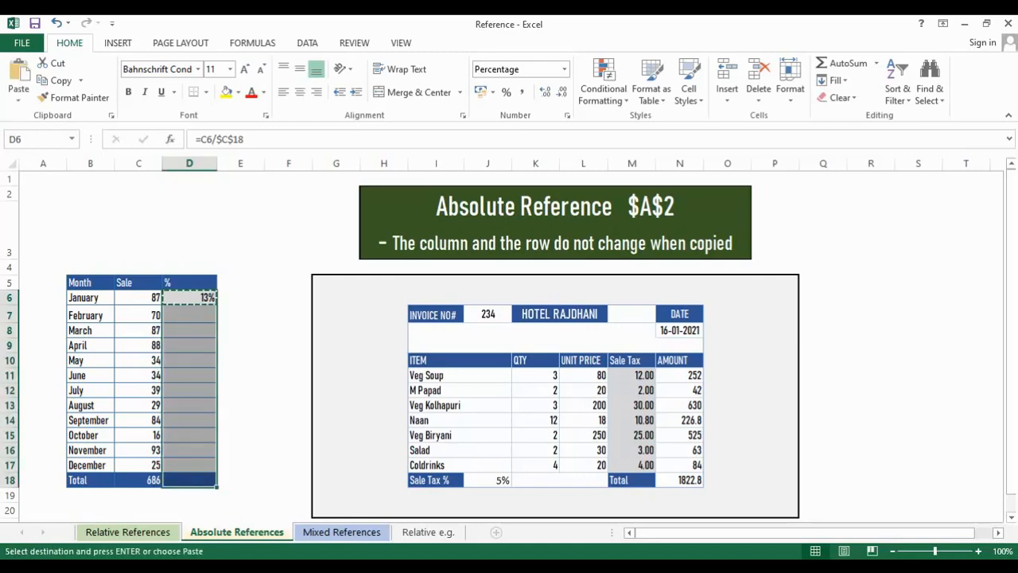
key(ctrl+alt+v)
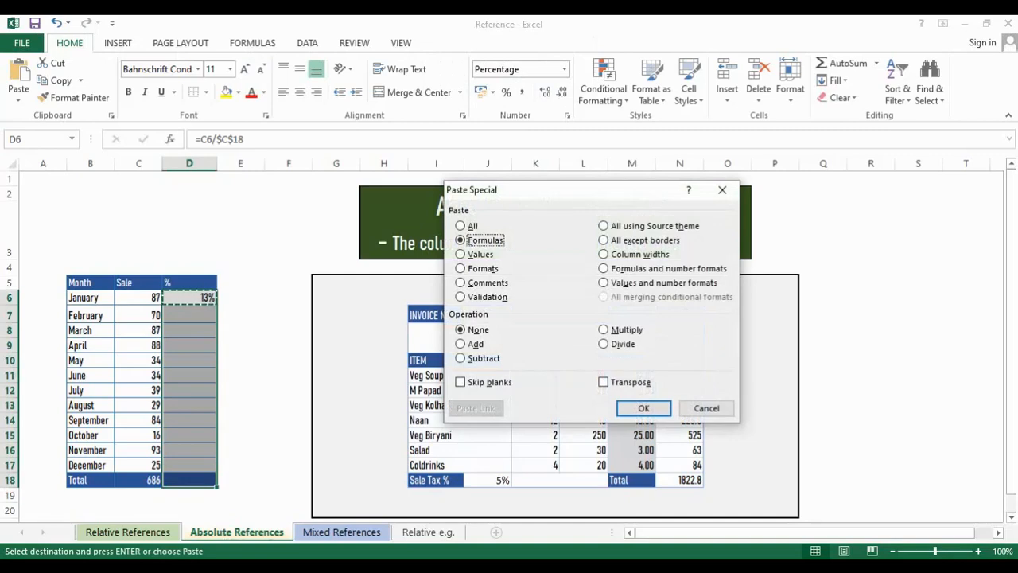
key(Return)
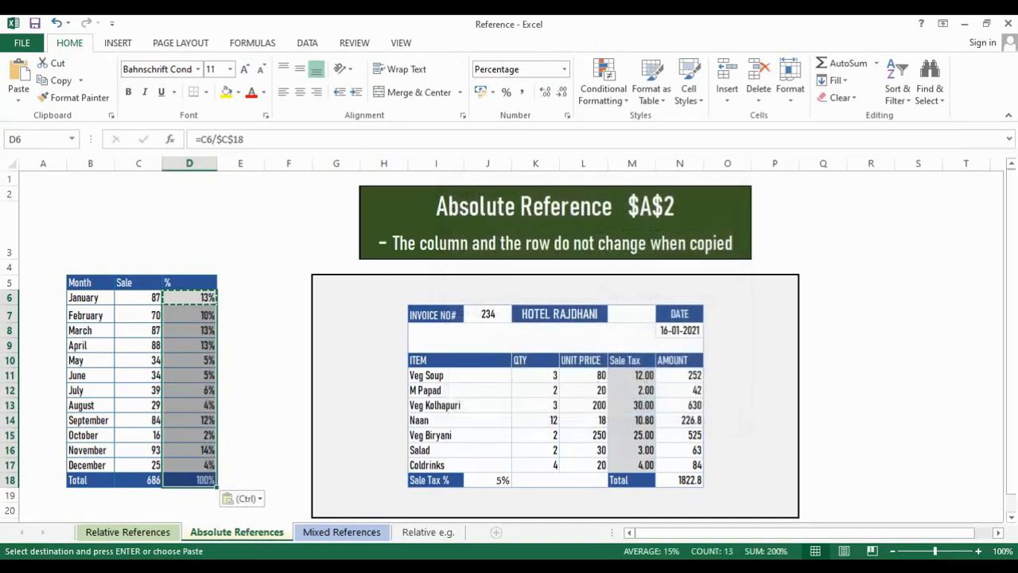
Examine the cell references in the percentage formulas of the Total row, D18, and January, D6.
key(ctrl+Down)
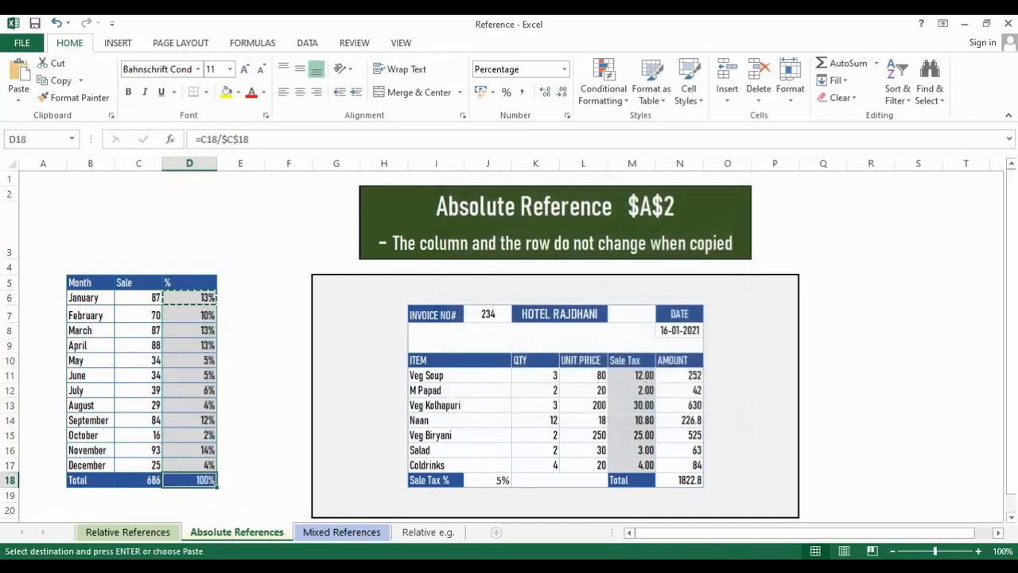
key(F2)
key(Escape)
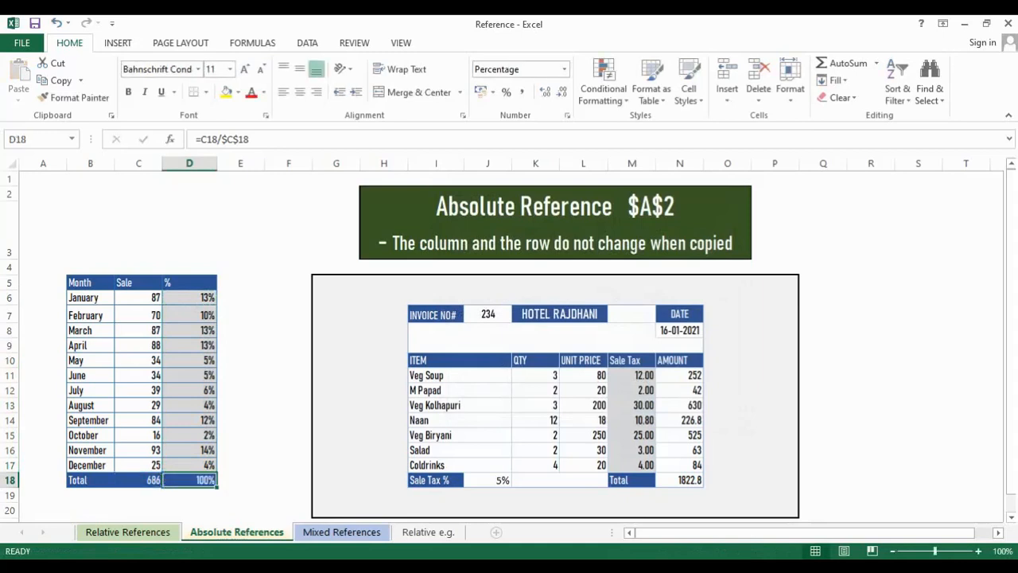
key(Up)
key(Up)
key(Up)
key(Up)
key(Up)
key(Up)
key(Up)
key(Up)
key(Up)
key(Up)
key(Up)
key(Up)
key(F2)
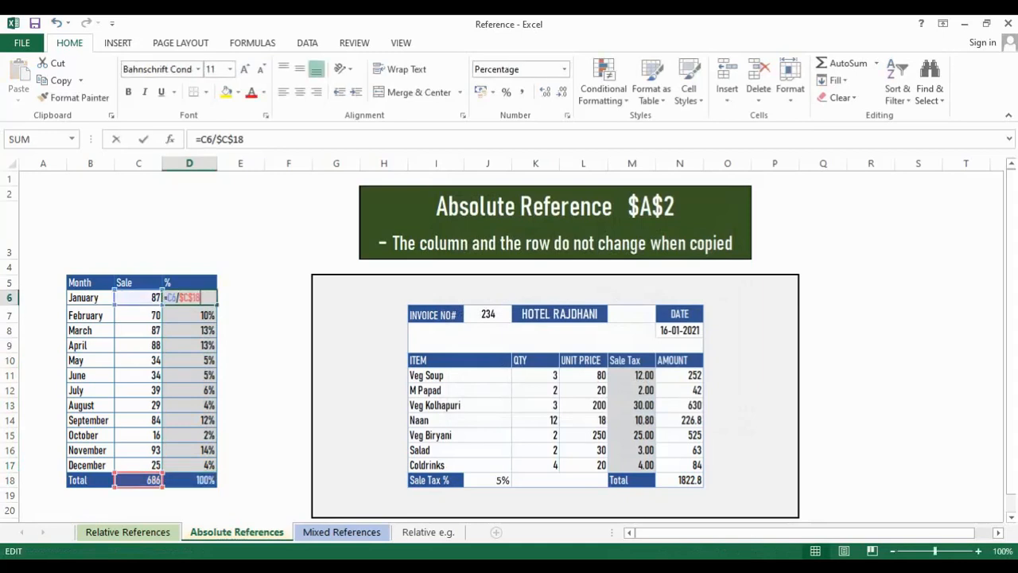
key(Escape)
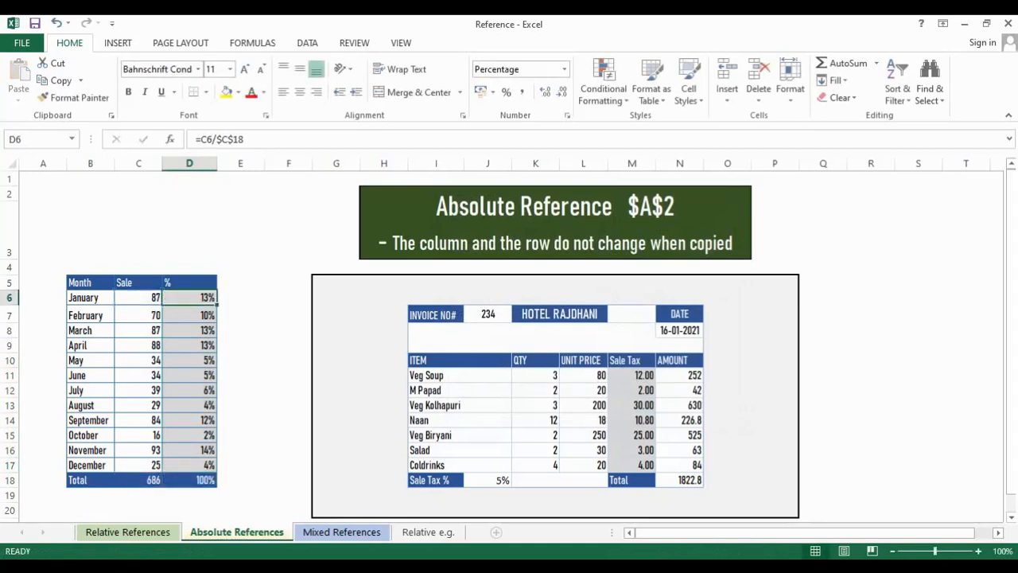
Examine the references in the percentage formulas from D7 to D12, along with the sales total C18 and tax rate J18.
key(Down)
key(F2)
key(Escape)
key(Down)
key(F2)
key(Escape)
key(Down)
key(F2)
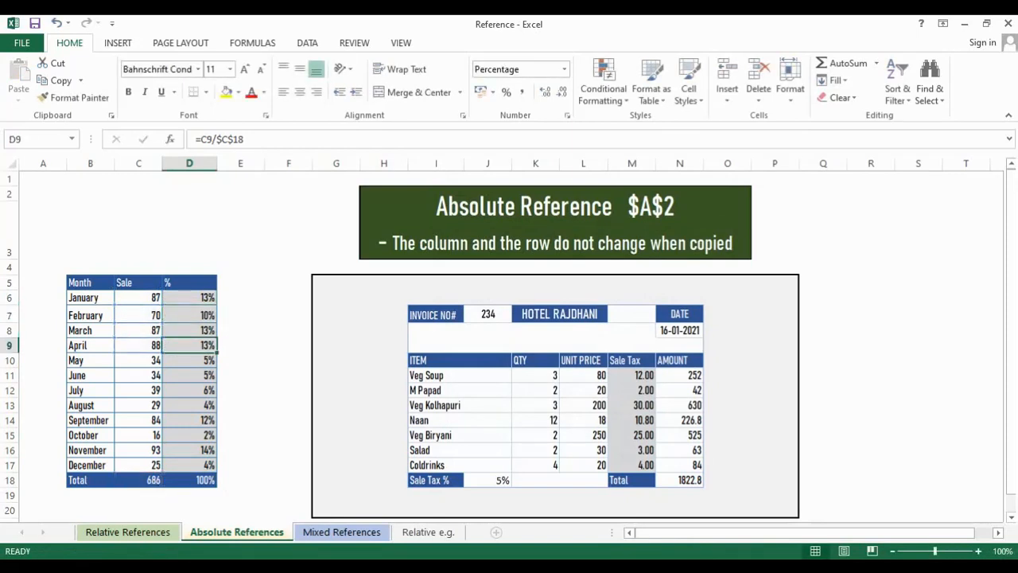
key(Escape)
key(Down)
key(F2)
key(Escape)
key(Down)
key(F2)
key(Escape)
key(Down)
key(F2)
key(Escape)
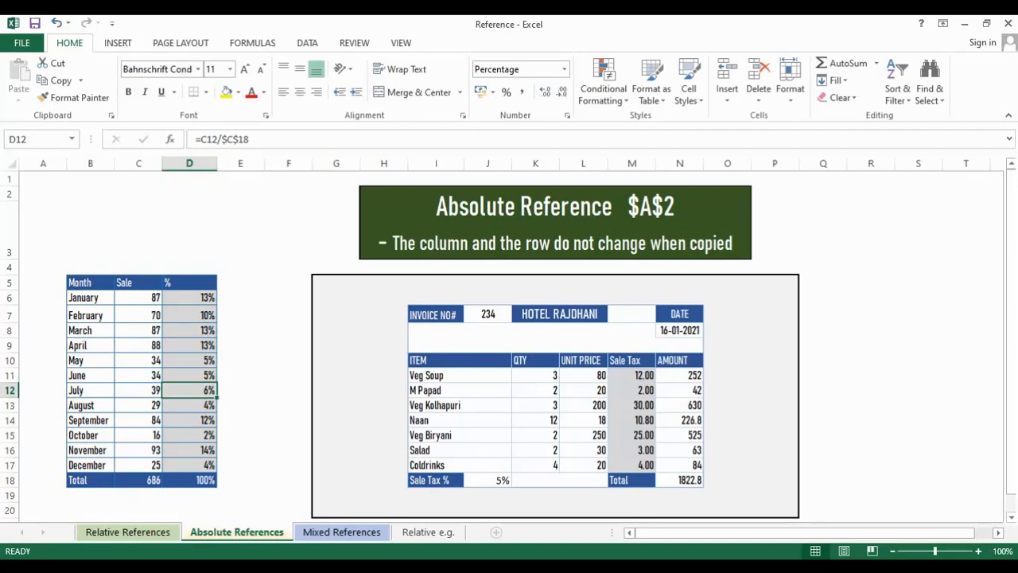
click(138, 480)
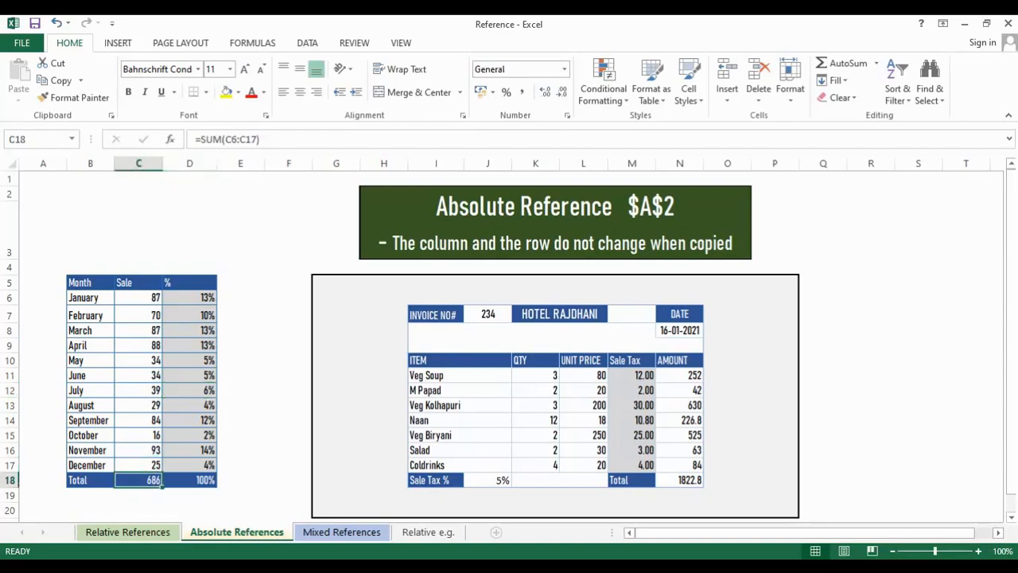
click(487, 480)
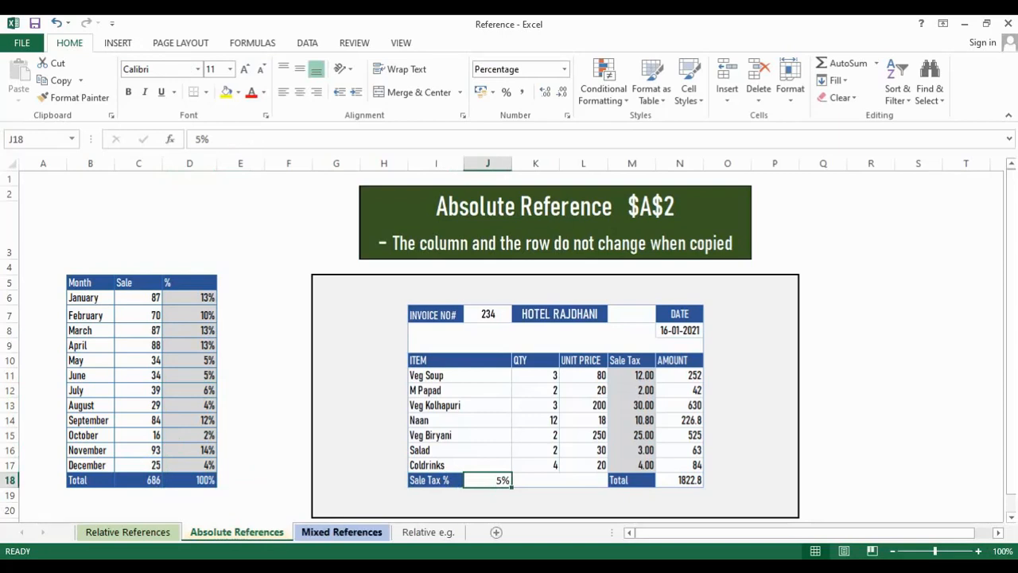
Switch to the Mixed References sheet and look over the multiplication table's title, row 14 headers and column G multipliers.
click(342, 531)
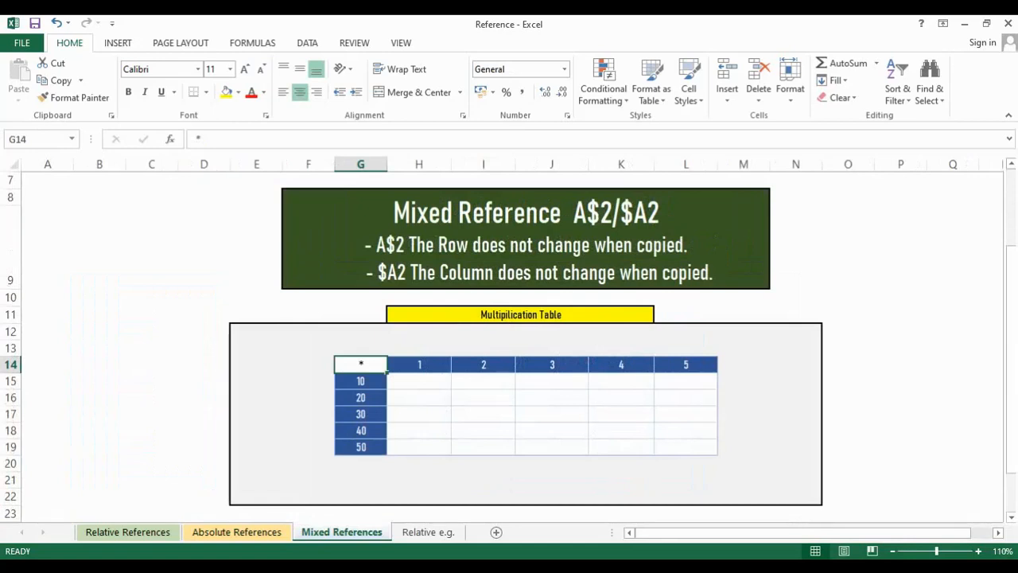
click(521, 315)
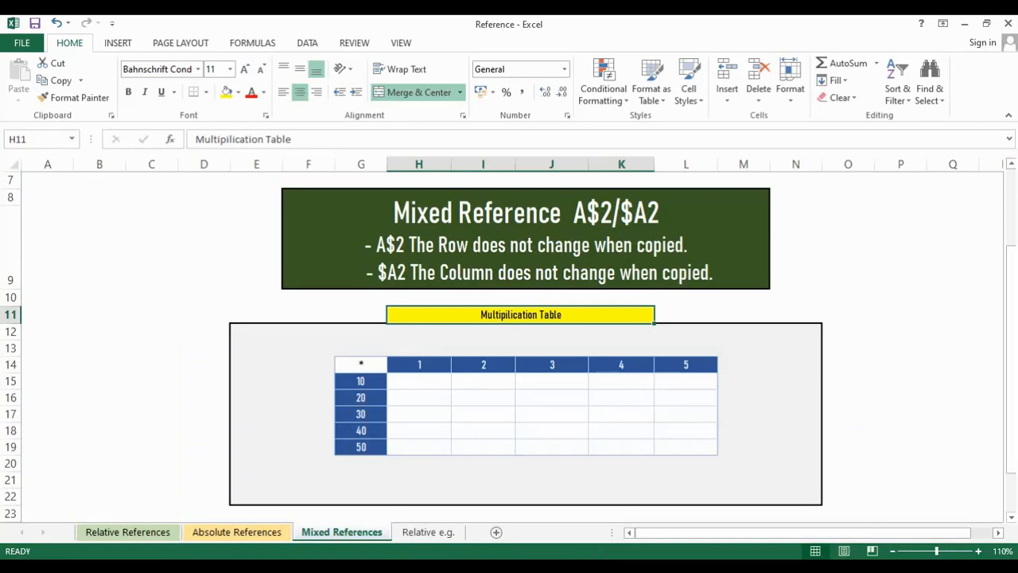
click(419, 364)
key(Right)
key(Right)
key(Right)
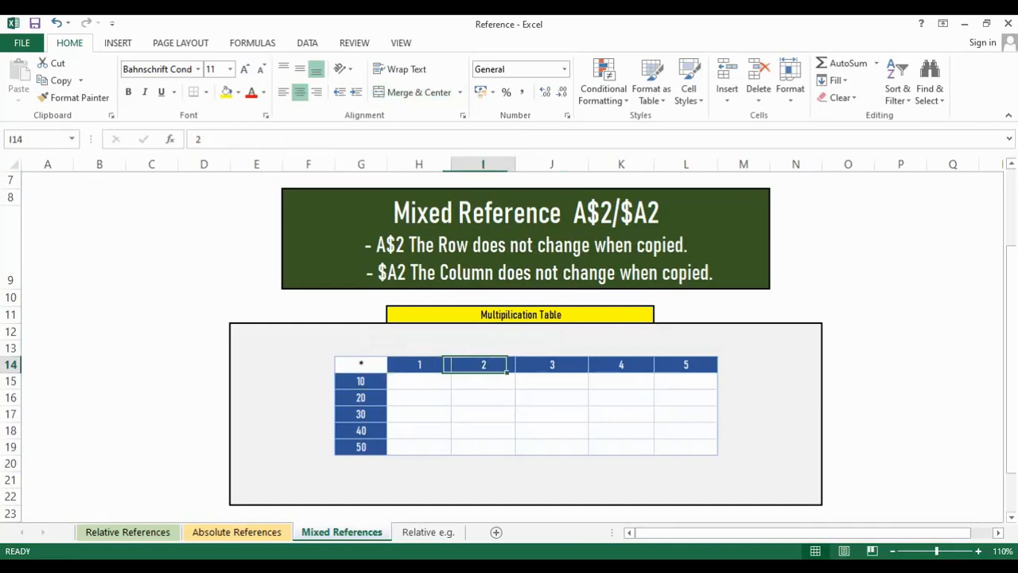
key(Right)
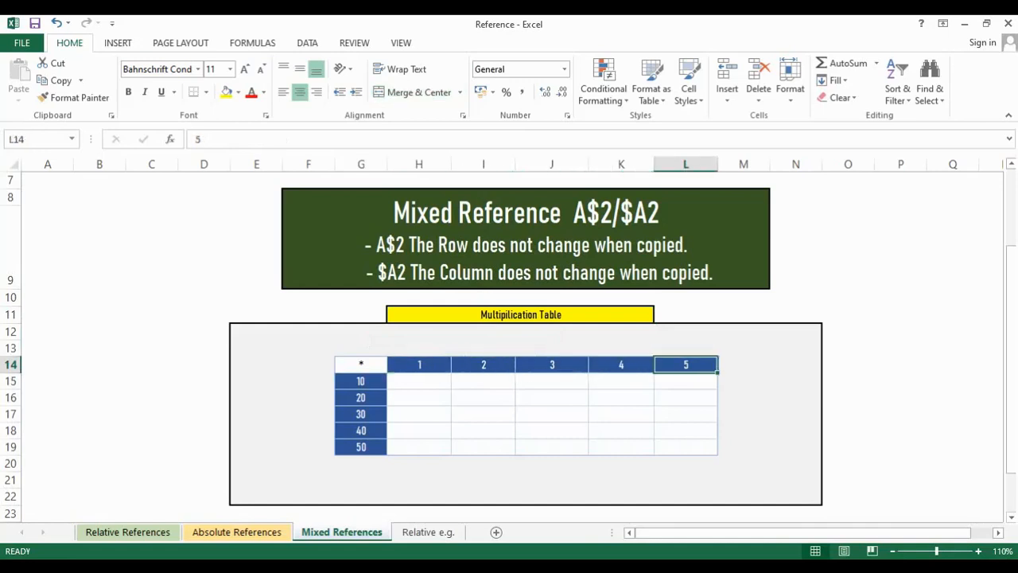
click(360, 381)
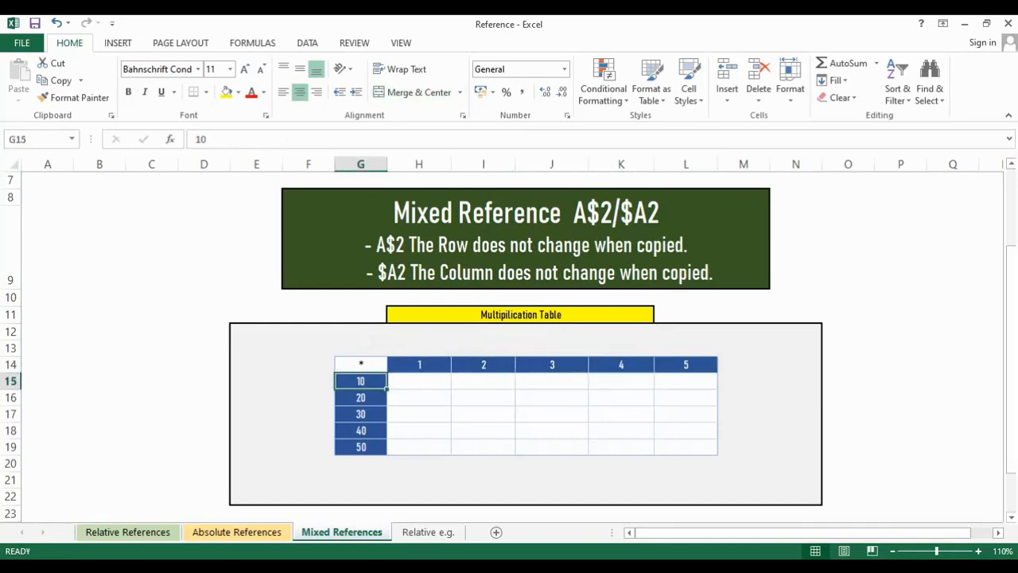
click(361, 398)
click(360, 405)
click(361, 413)
key(Down)
key(Down)
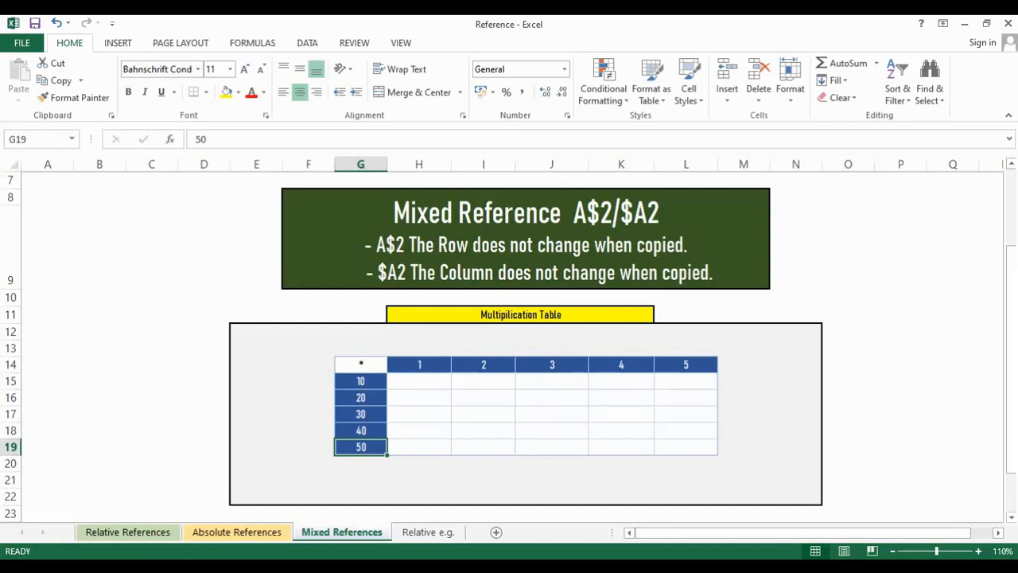
Multiply the first row and column headers in H15 with the relative formula =G15*H14.
click(420, 381)
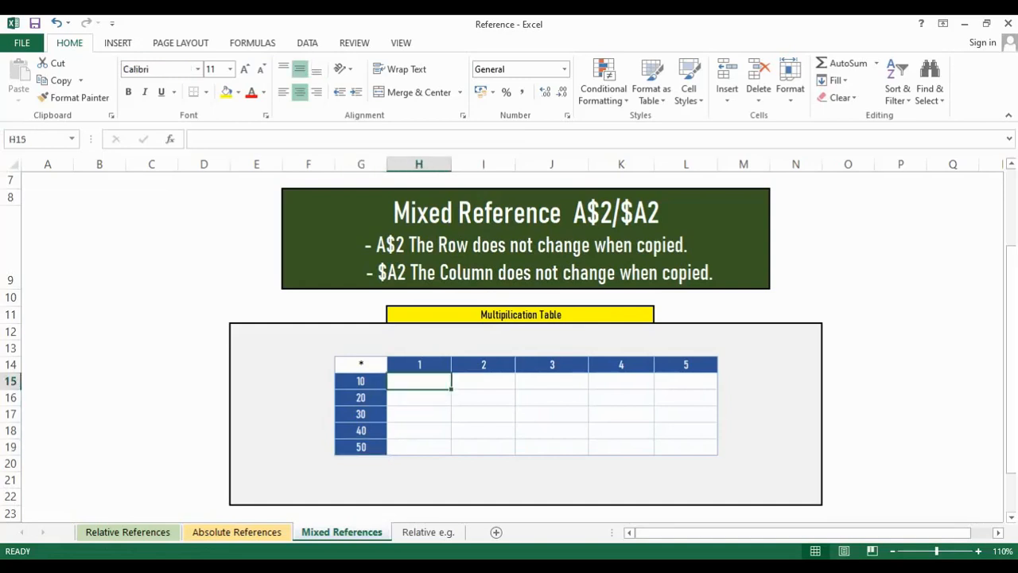
text(=)
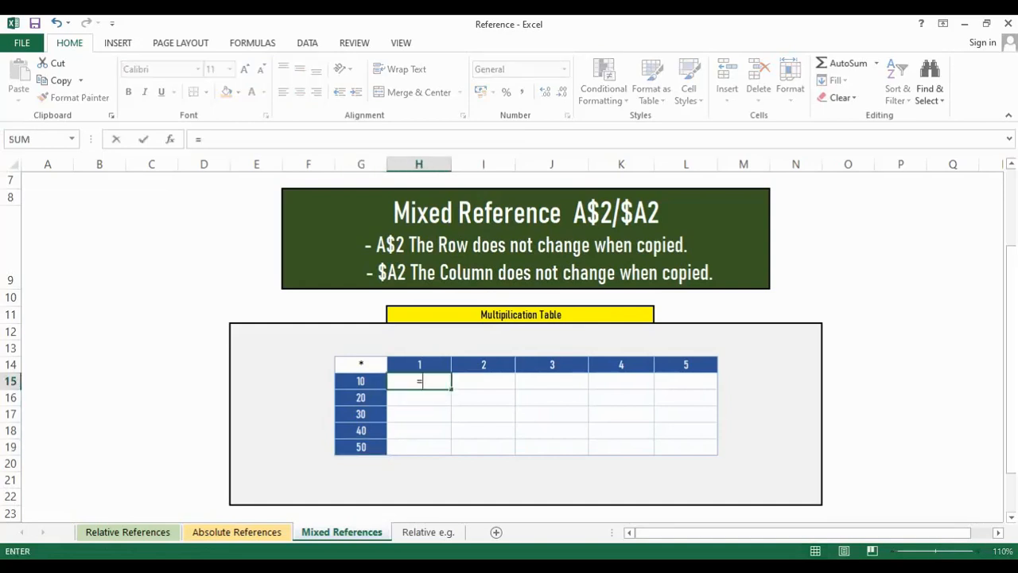
key(Left)
text(*)
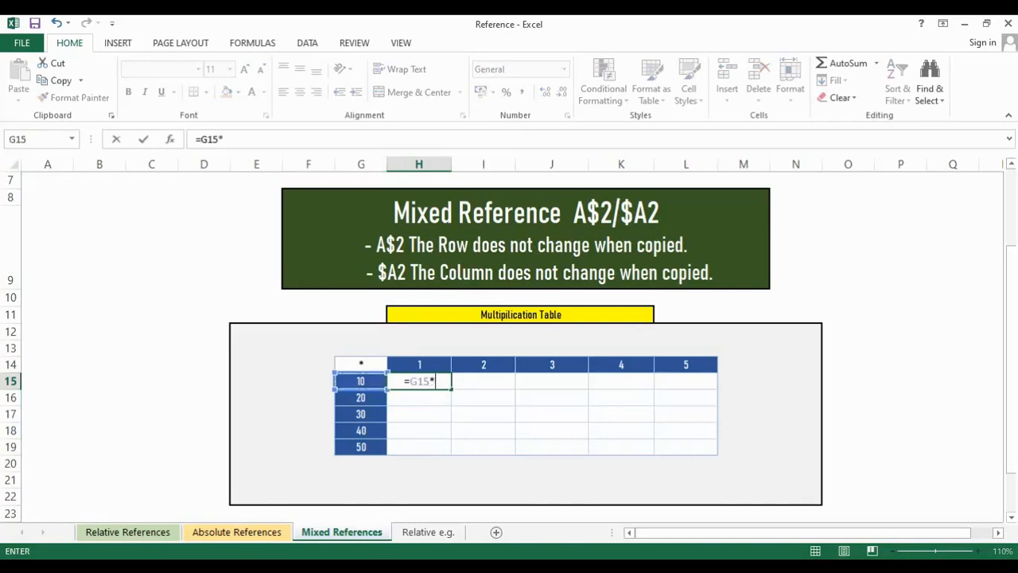
key(Up)
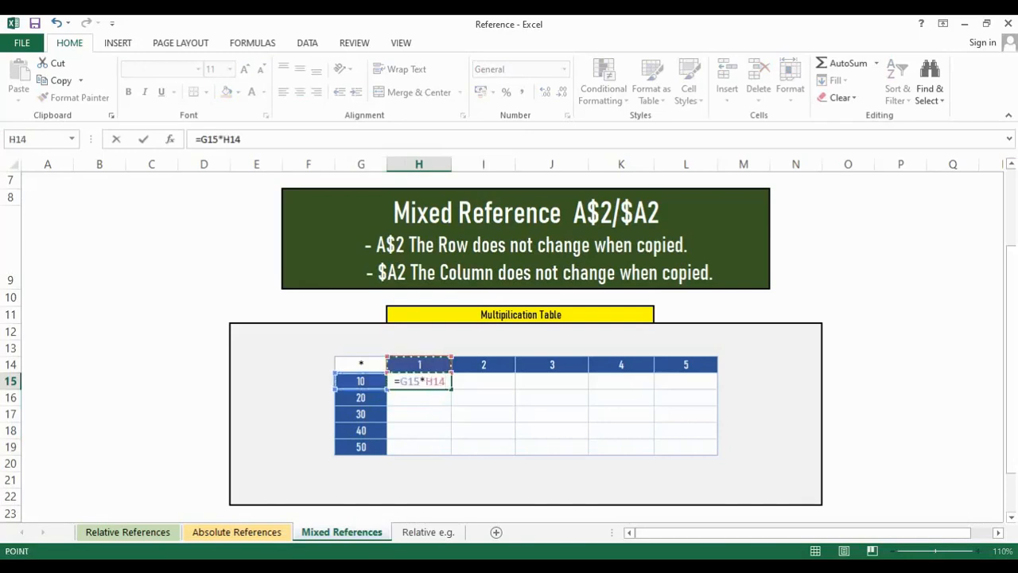
key(Return)
key(Up)
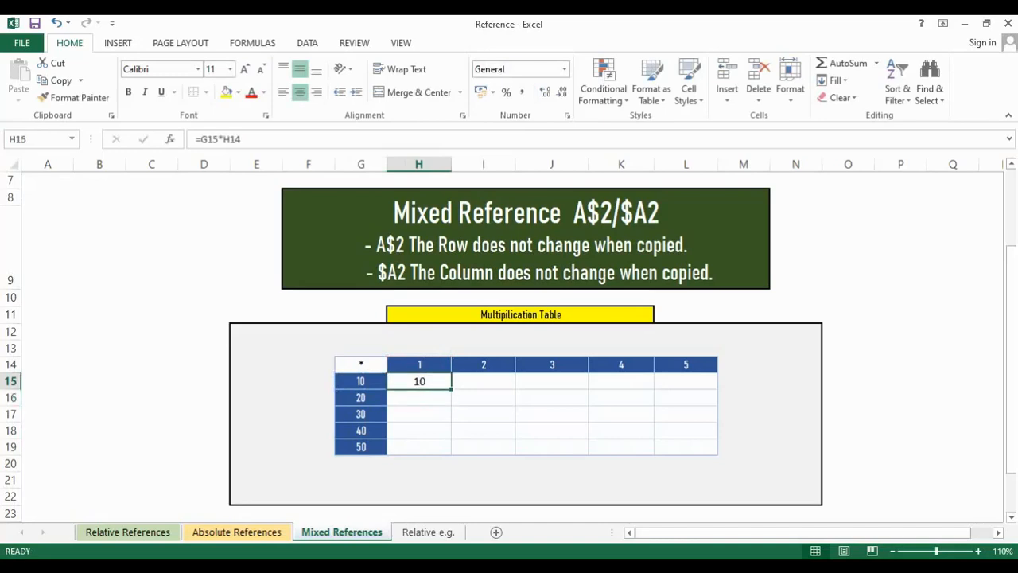
Copy the H15 formula and paste it into H15:L19 as formulas only with Paste Special.
key(ctrl+c)
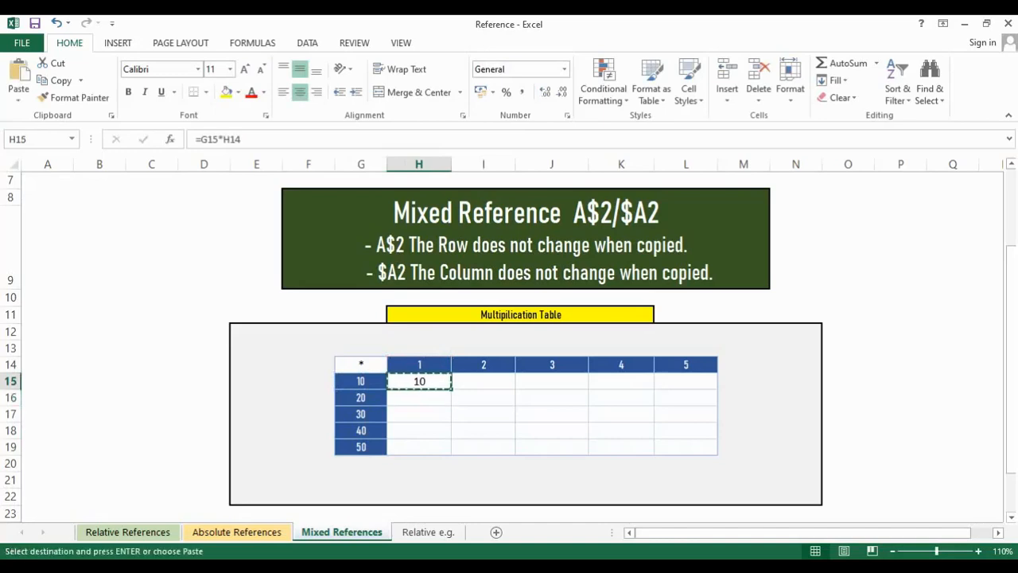
drag(420, 381, 686, 446)
key(ctrl+alt+v)
key(f)
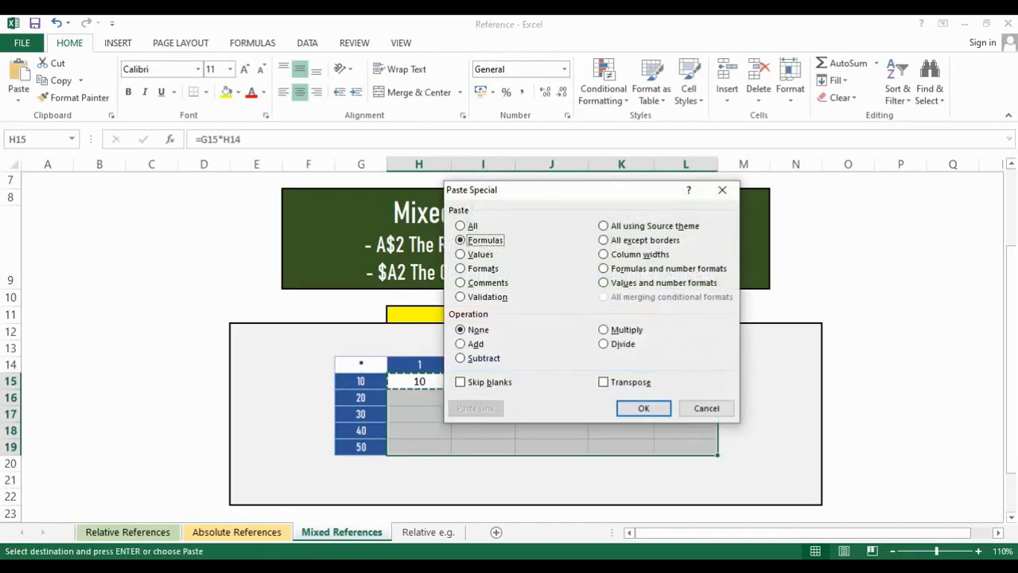
key(Return)
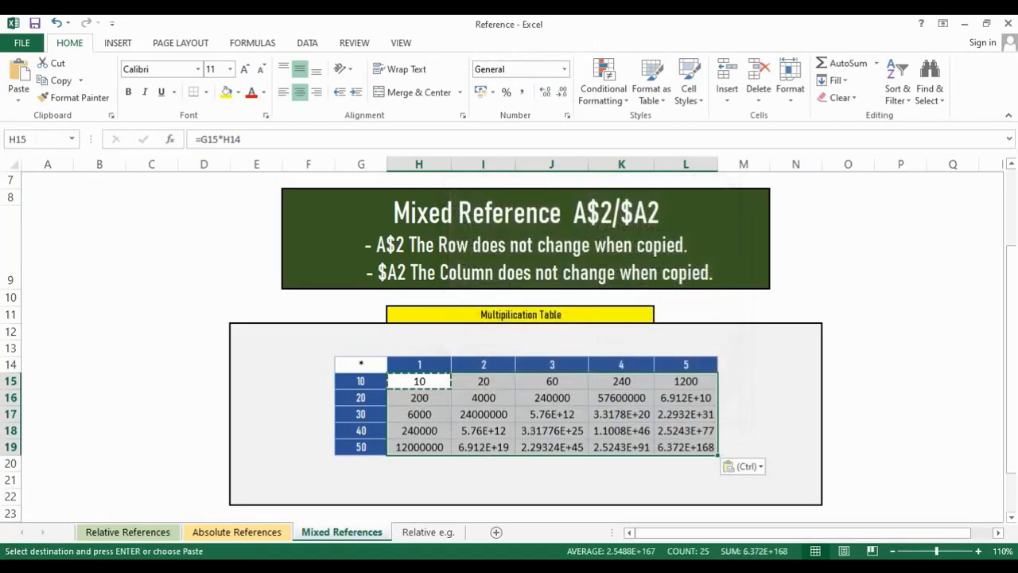
Examine which cells the copied multiplication formulas in J16, K16 and L16 refer to.
click(551, 398)
key(F2)
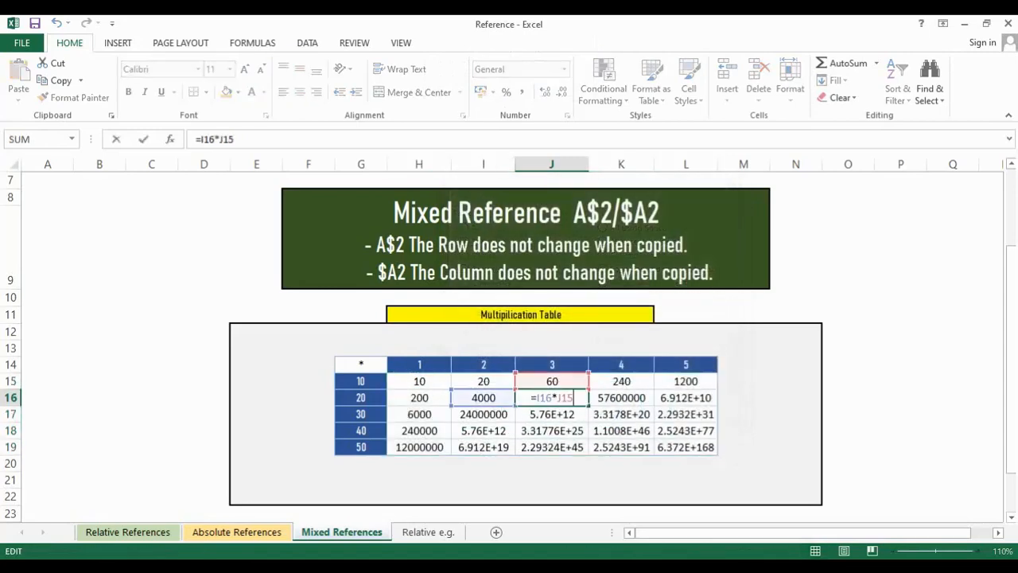
key(Tab)
key(F2)
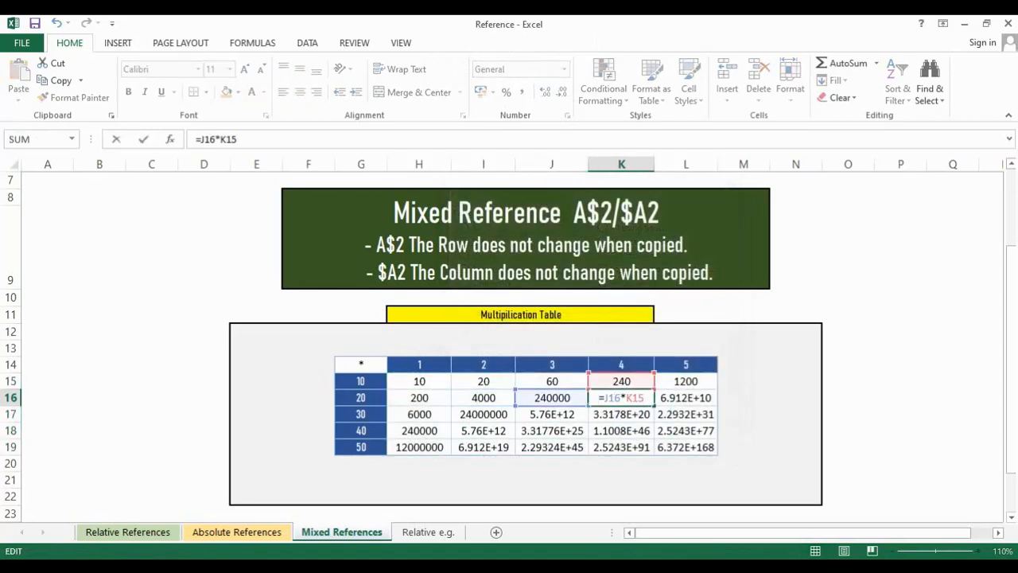
key(Tab)
key(F2)
key(Escape)
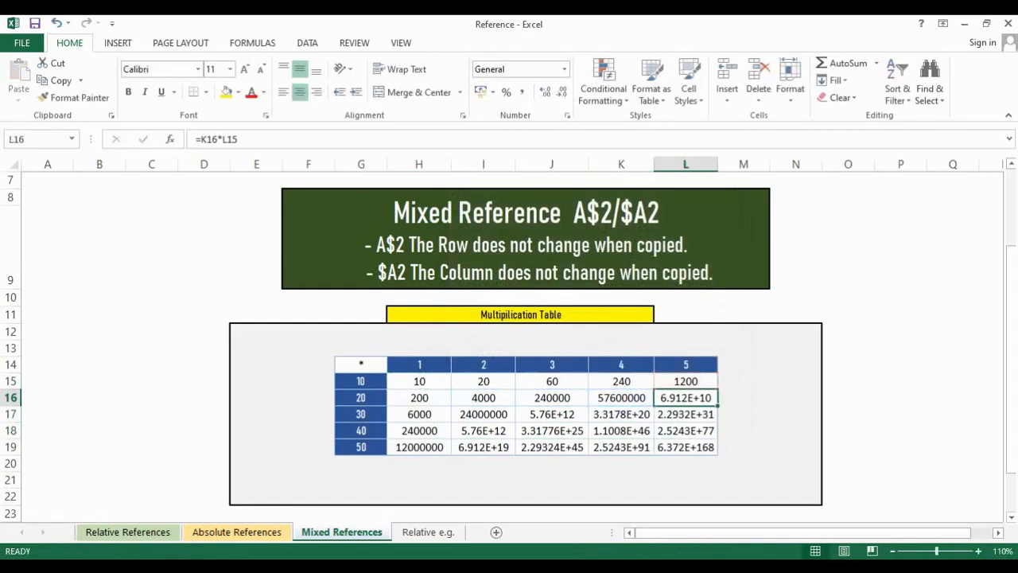
Lock the row of the header reference in H15 so that its formula is =G15*H$14.
click(420, 381)
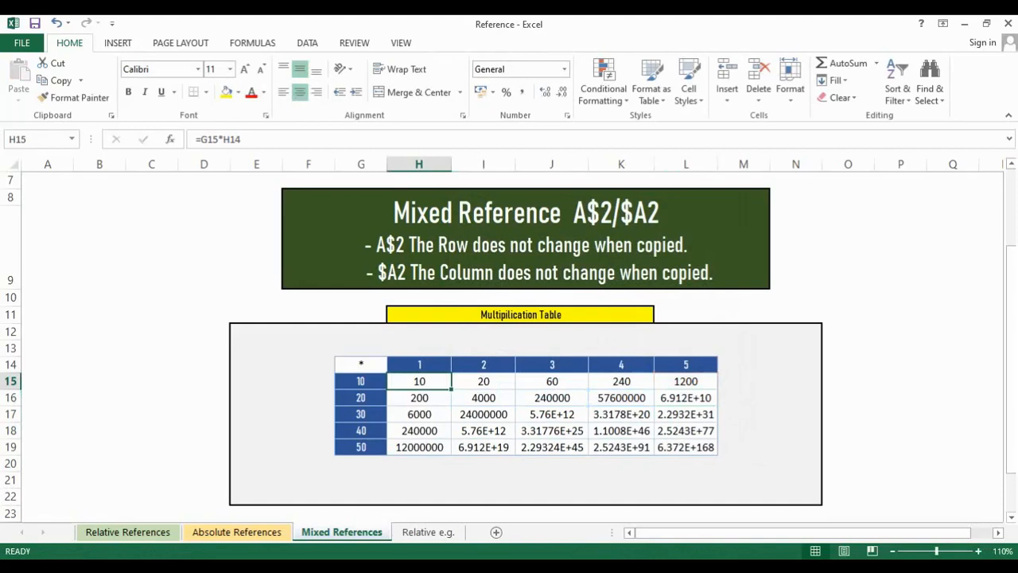
click(230, 139)
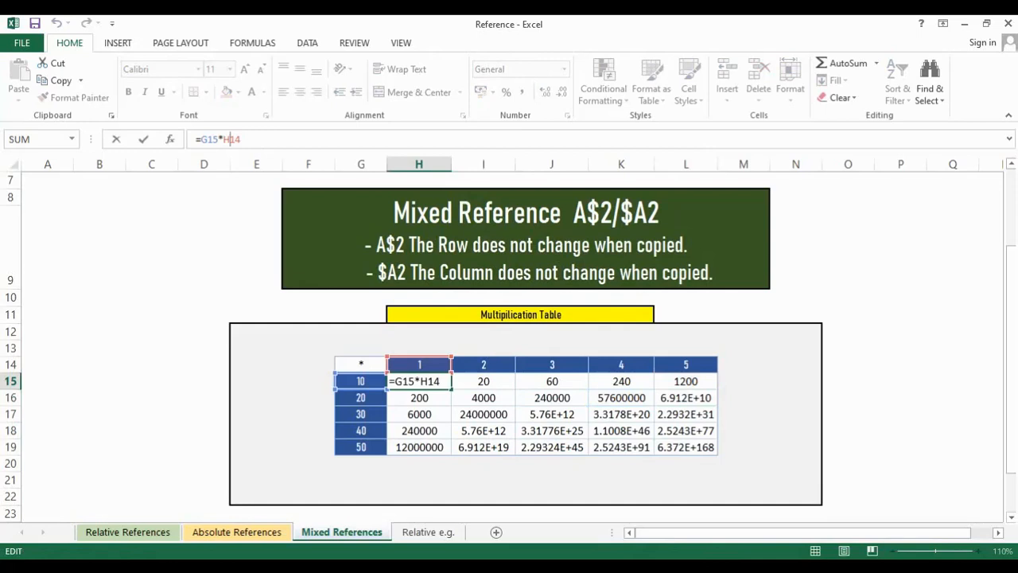
key(F4)
key(F4)
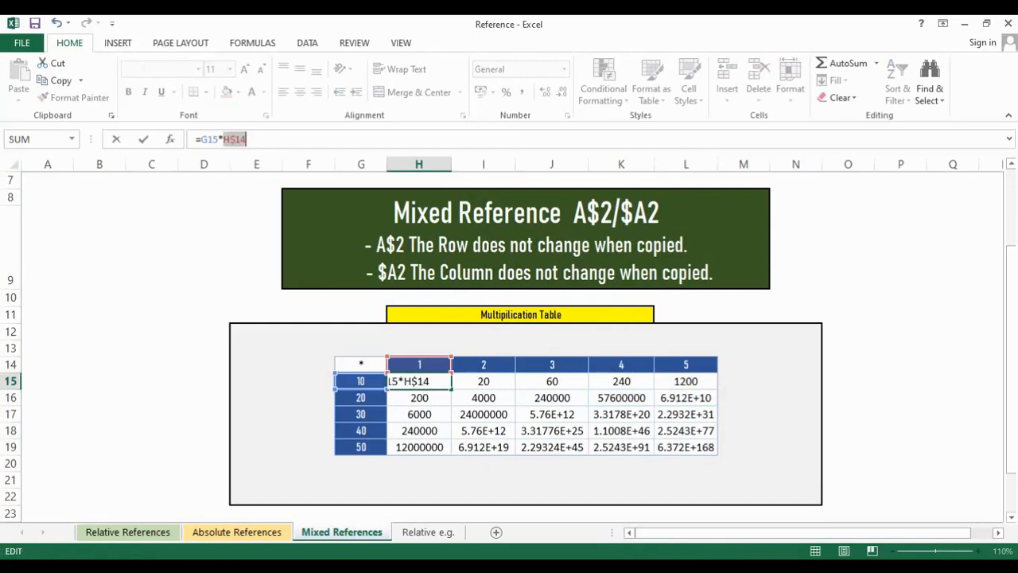
key(Return)
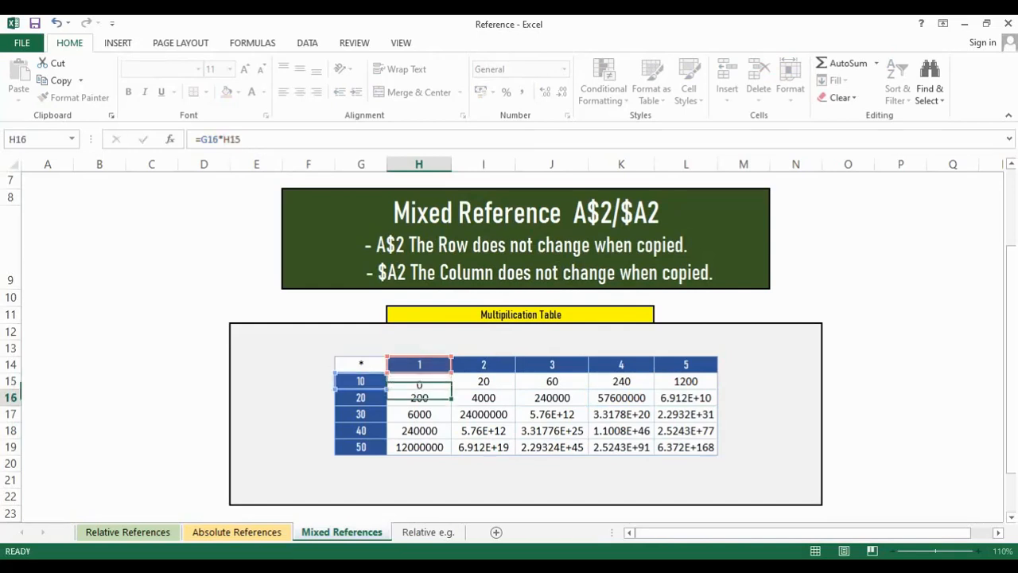
Copy the row-locked formula in H15 and paste it over H15:L19 with Paste Special.
key(Up)
key(ctrl+c)
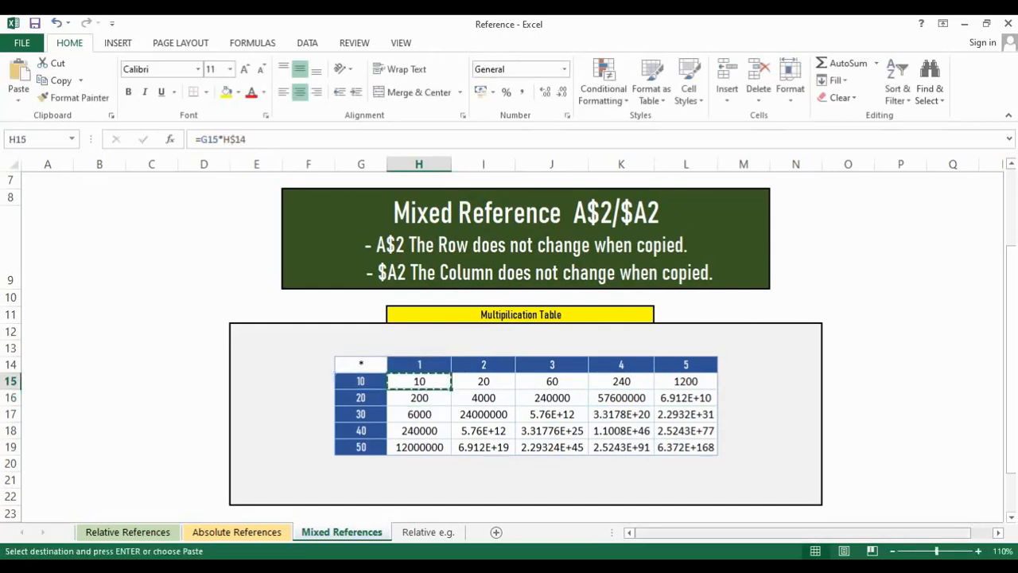
key(ctrl+shift+Right)
key(ctrl+shift+Down)
key(ctrl+alt+v)
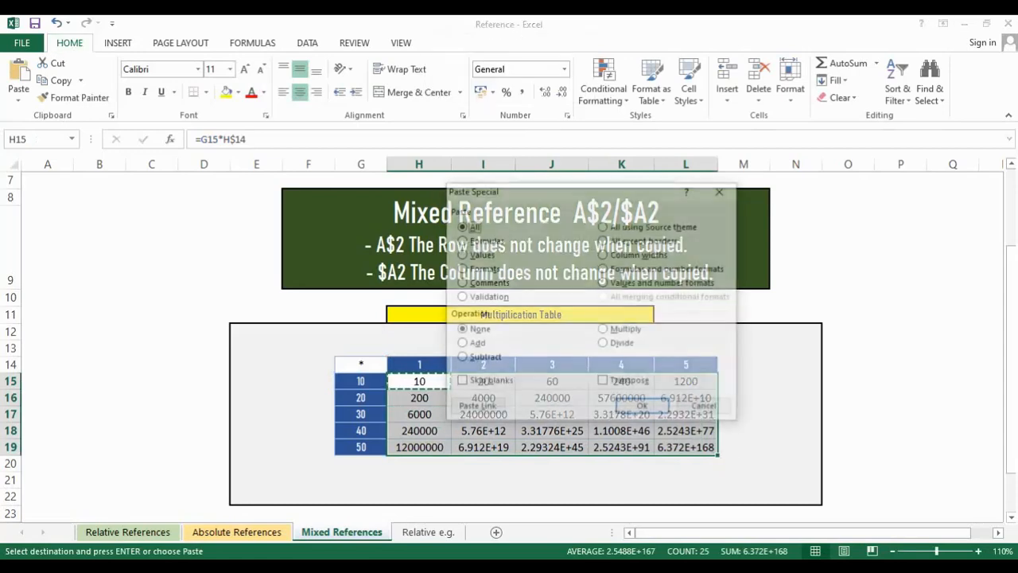
key(Return)
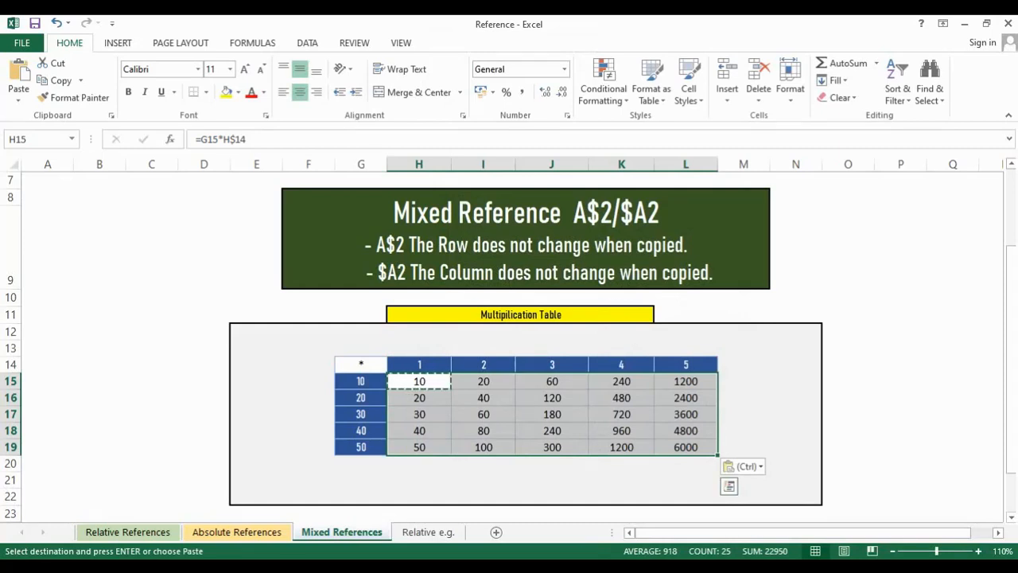
Examine which cells the copied row-locked formulas in L15, K16, K18, J17 and K17 refer to.
click(685, 381)
key(F2)
key(Escape)
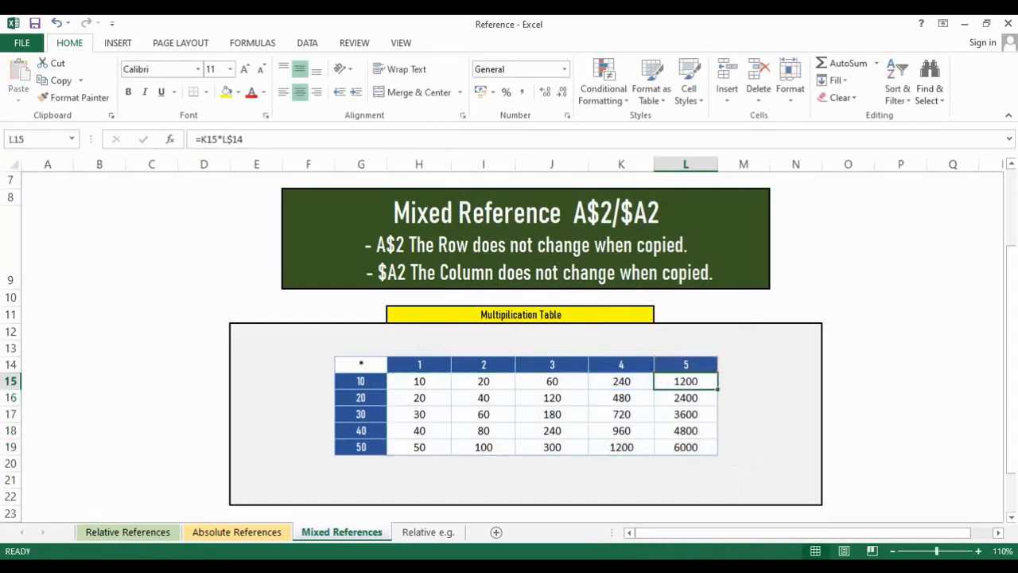
click(621, 398)
key(F2)
key(Escape)
double_click(621, 431)
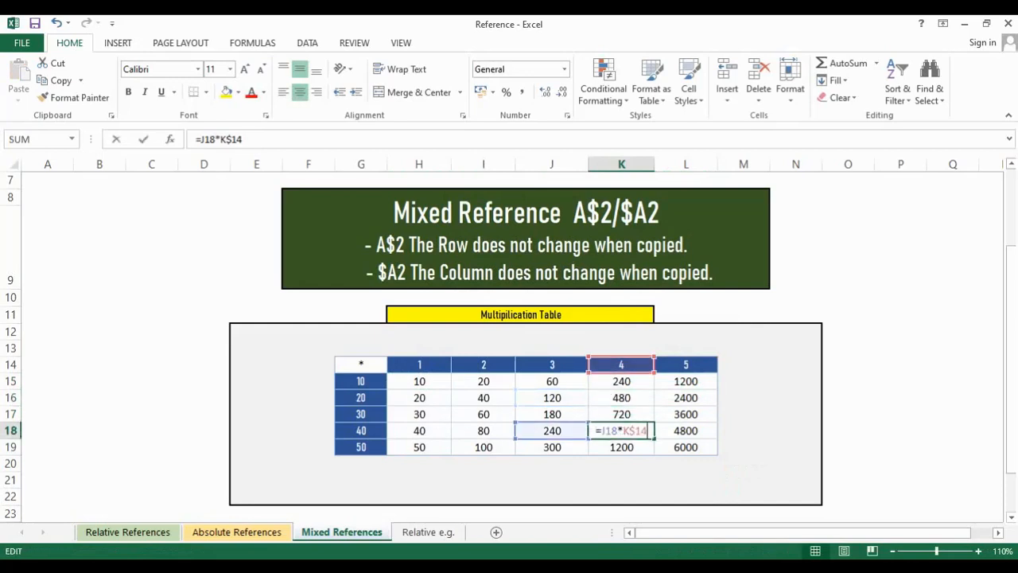
key(Escape)
click(551, 414)
key(F2)
key(Escape)
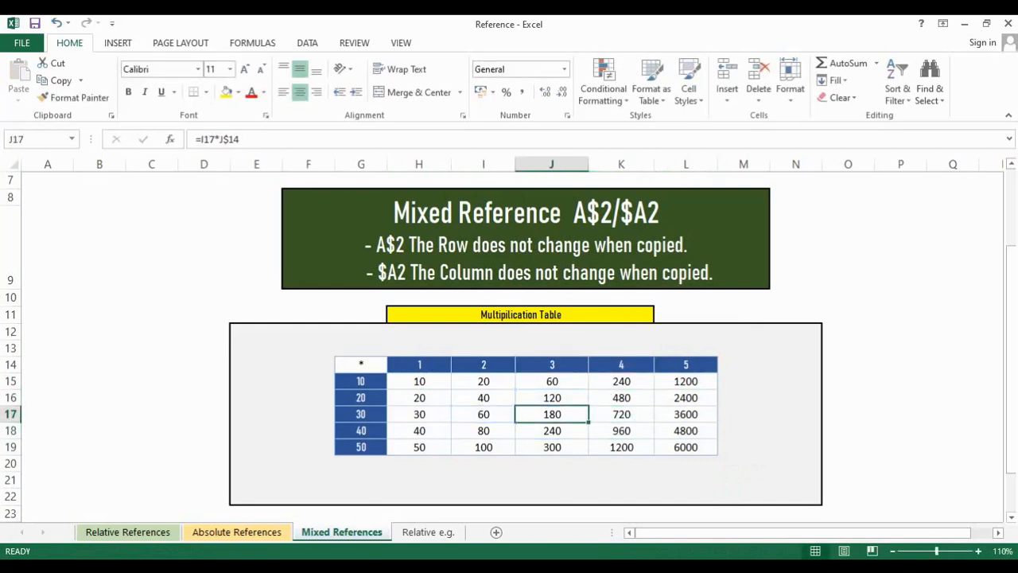
click(622, 414)
key(F2)
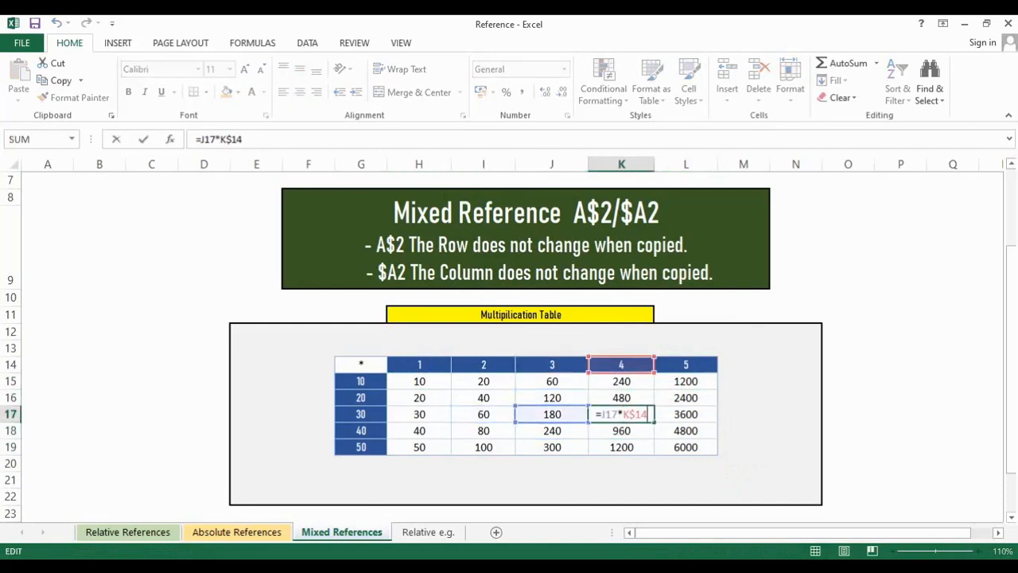
Lock the column of the multiplier reference in H15 so that its formula is =$G15*H$14.
click(202, 139)
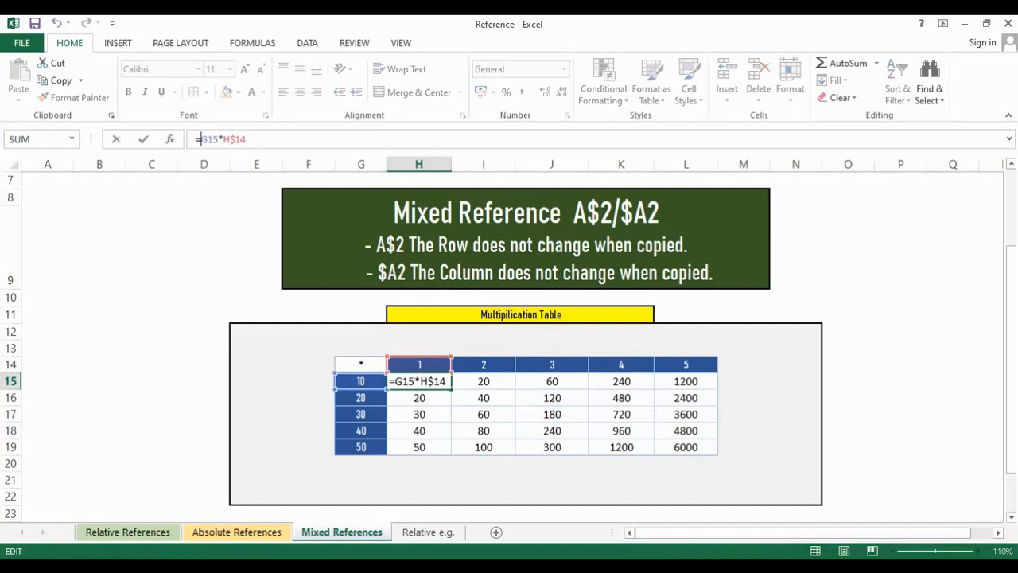
click(208, 139)
key(F4)
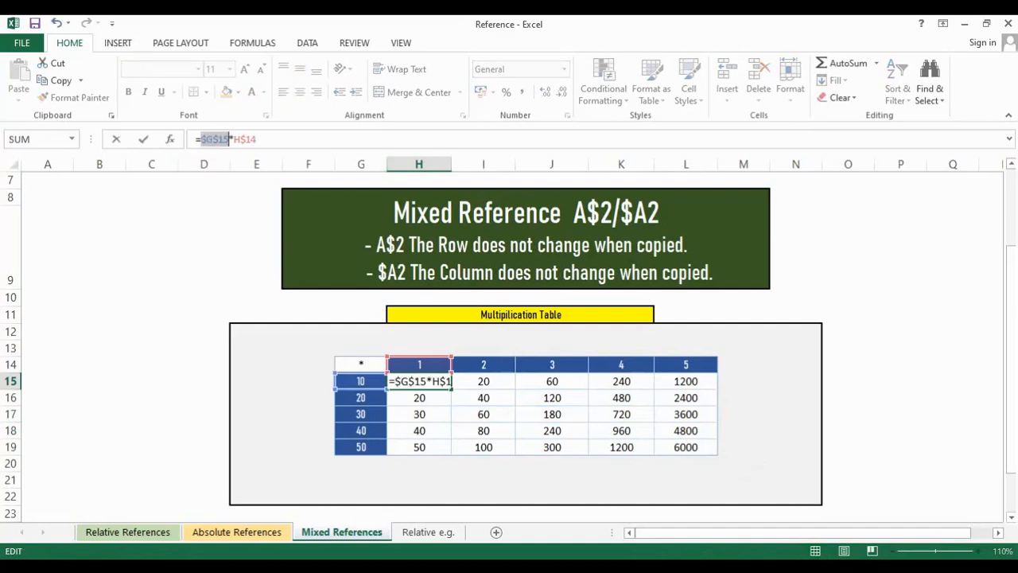
key(F4)
key(F4)
key(Return)
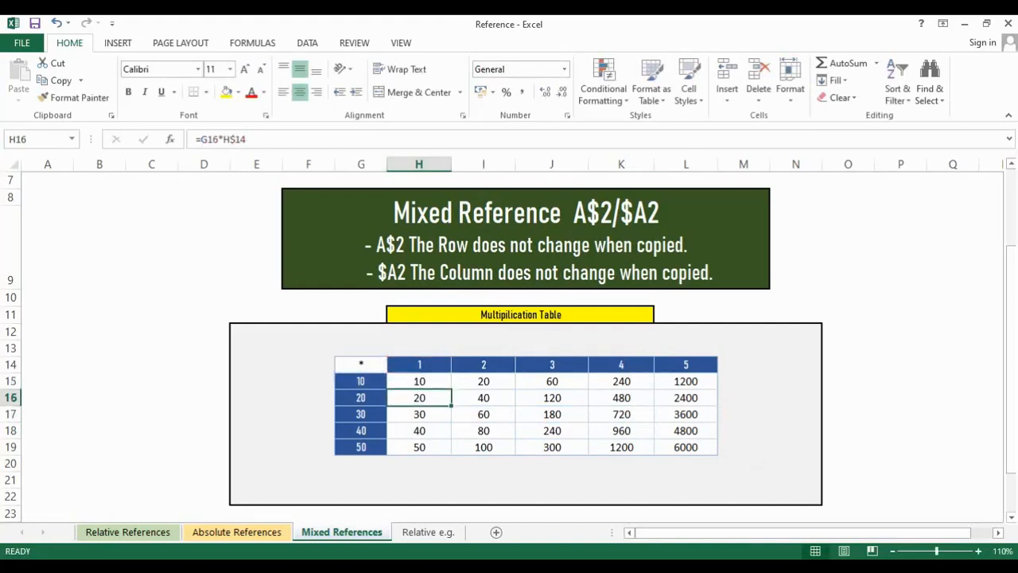
Copy the =$G15*H$14 formula from H15 and paste it into H15:L19 as formulas only with Paste Special.
click(420, 381)
key(ctrl+c)
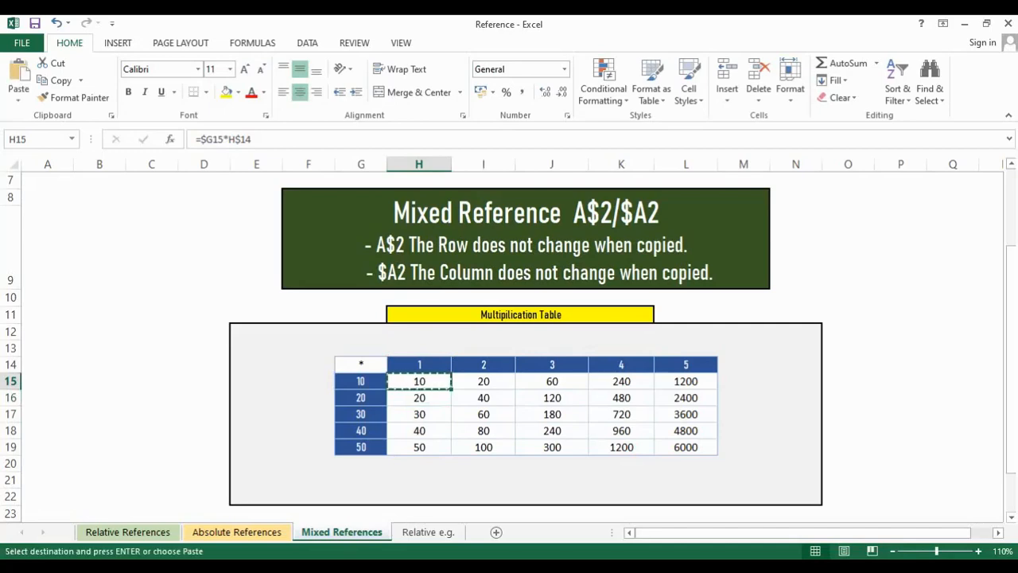
drag(420, 381, 686, 447)
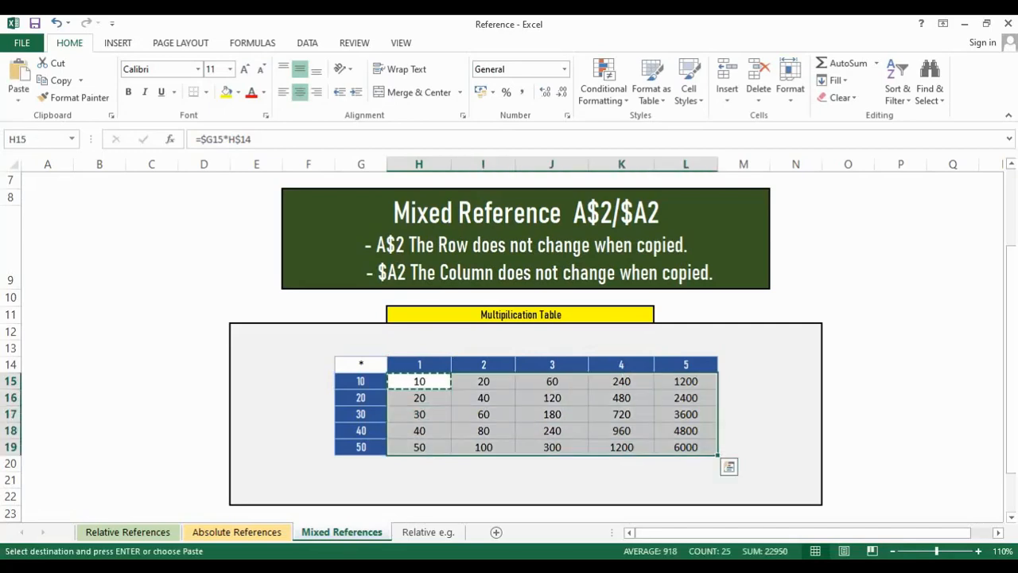
key(alt+e)
key(s)
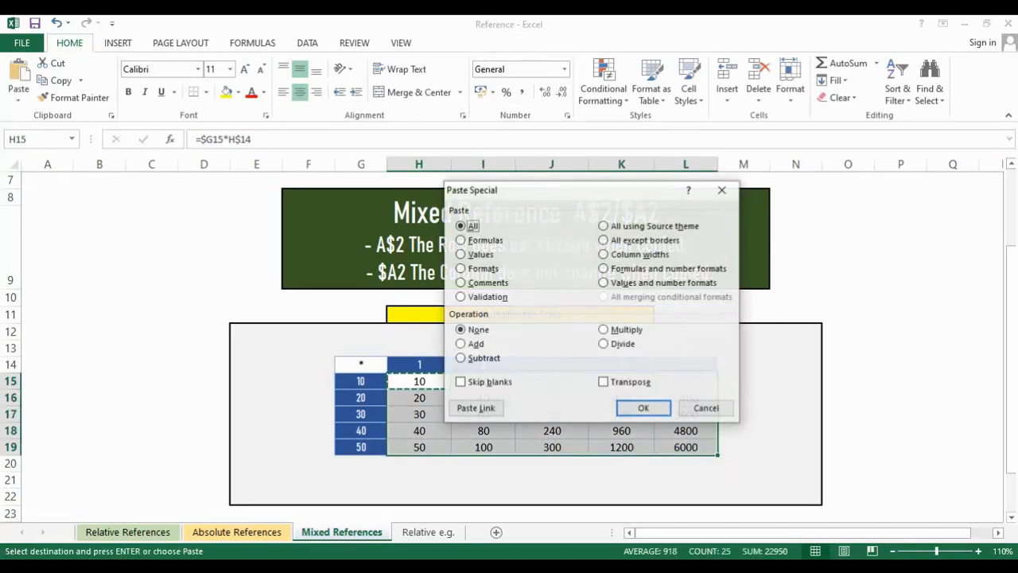
key(f)
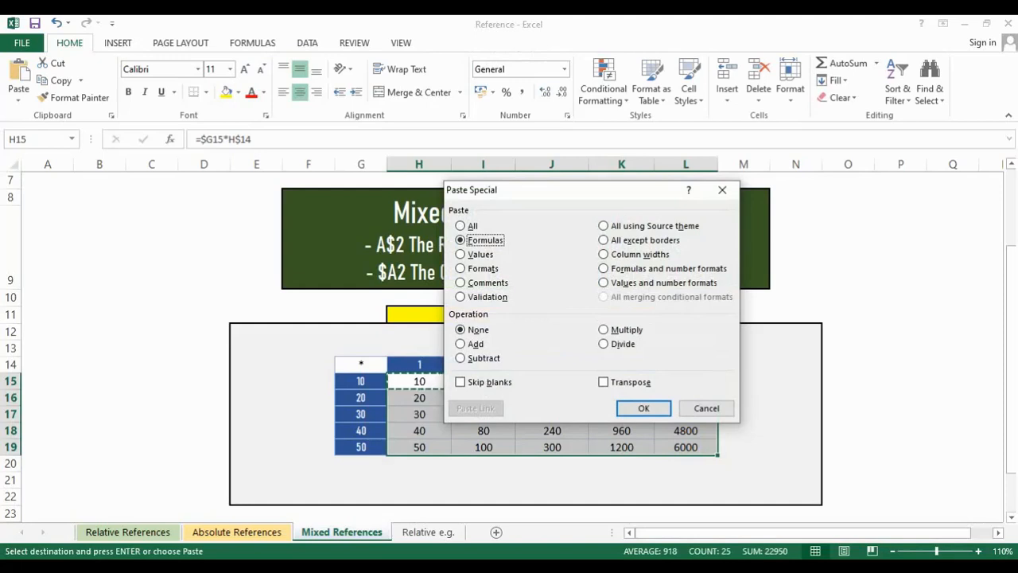
key(Return)
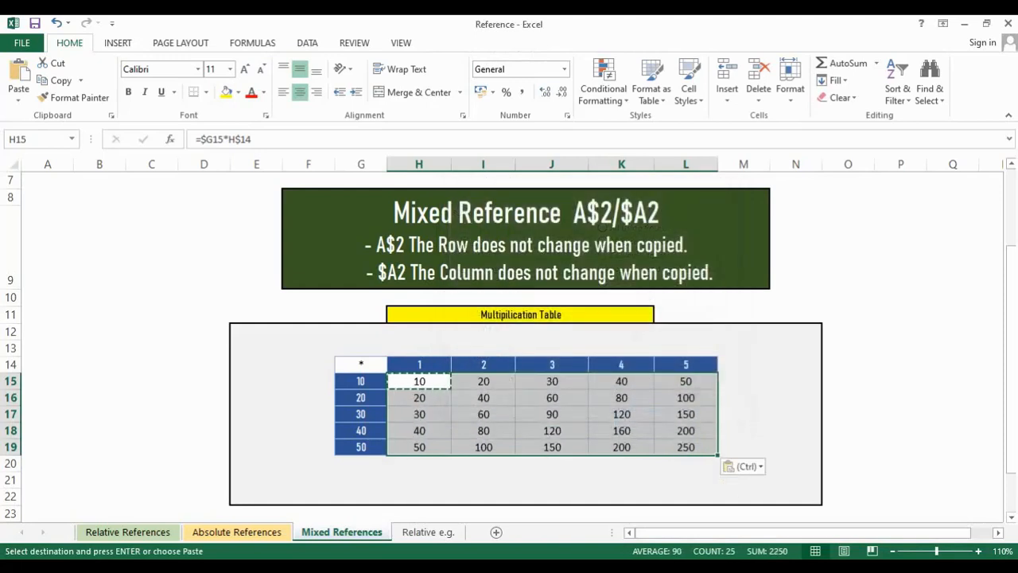
key(Escape)
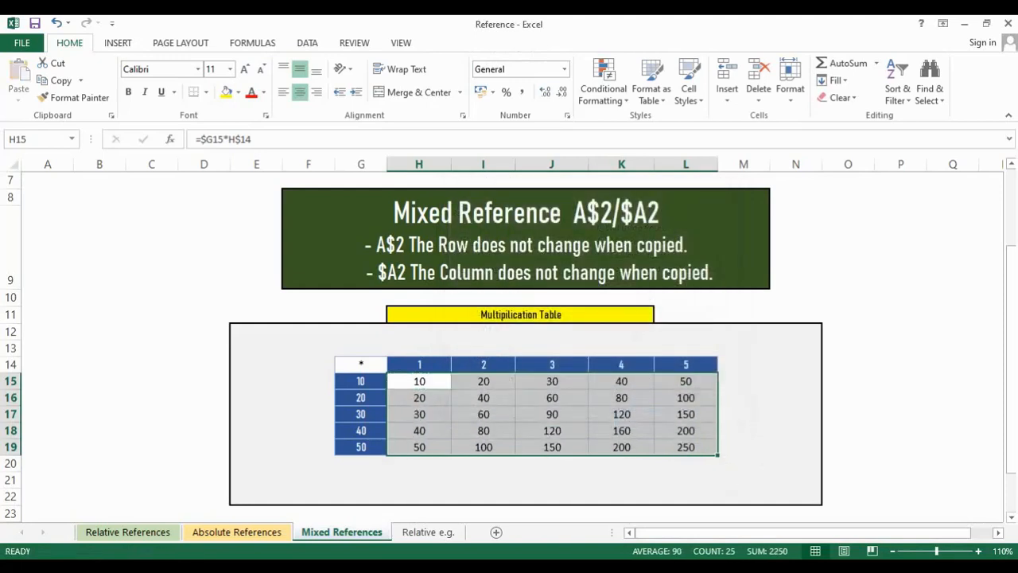
Examine which cells the mixed-reference formulas in H15, I15, J15 and K15 refer to.
click(419, 381)
key(F2)
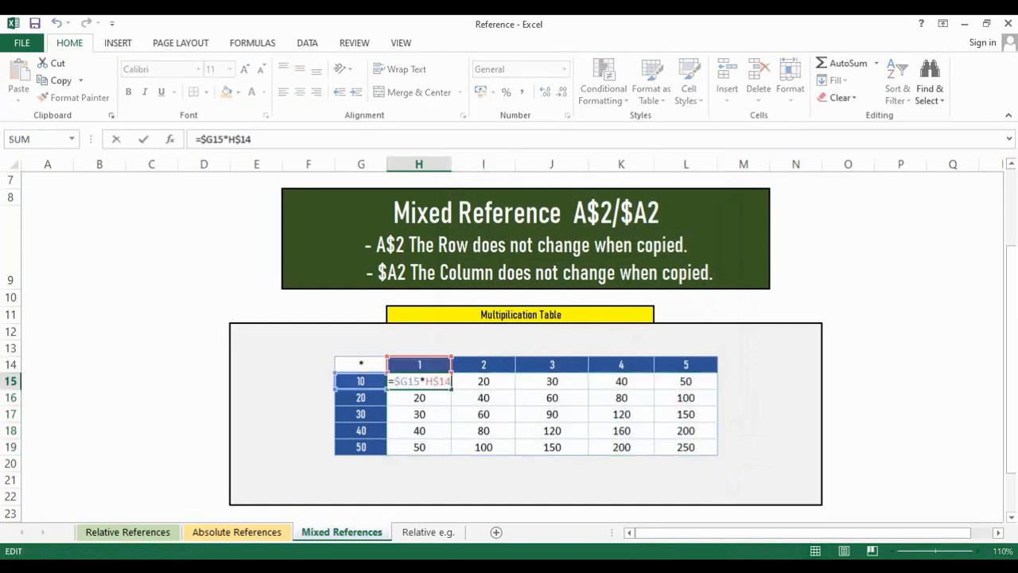
key(Tab)
key(F2)
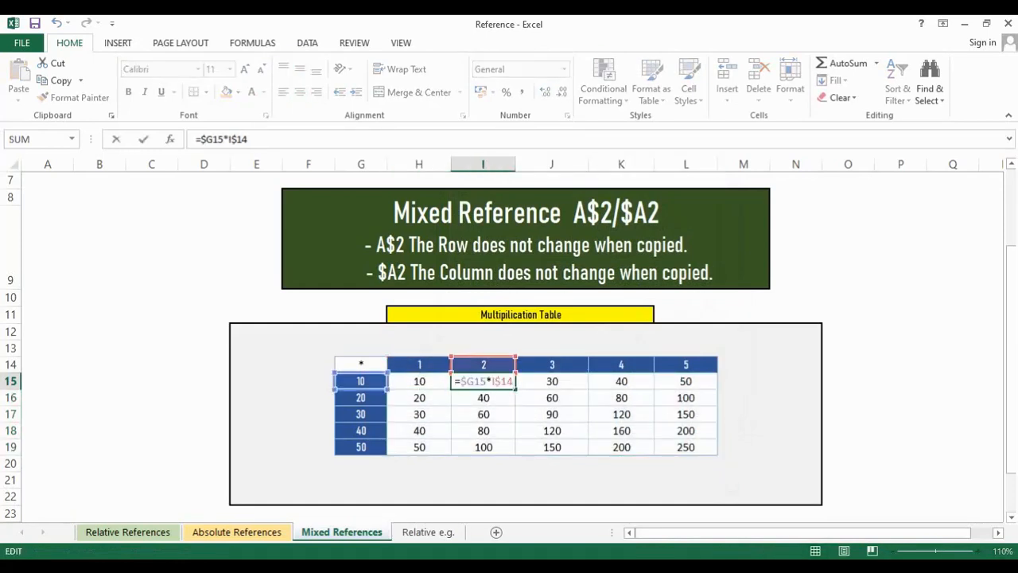
key(Escape)
key(Tab)
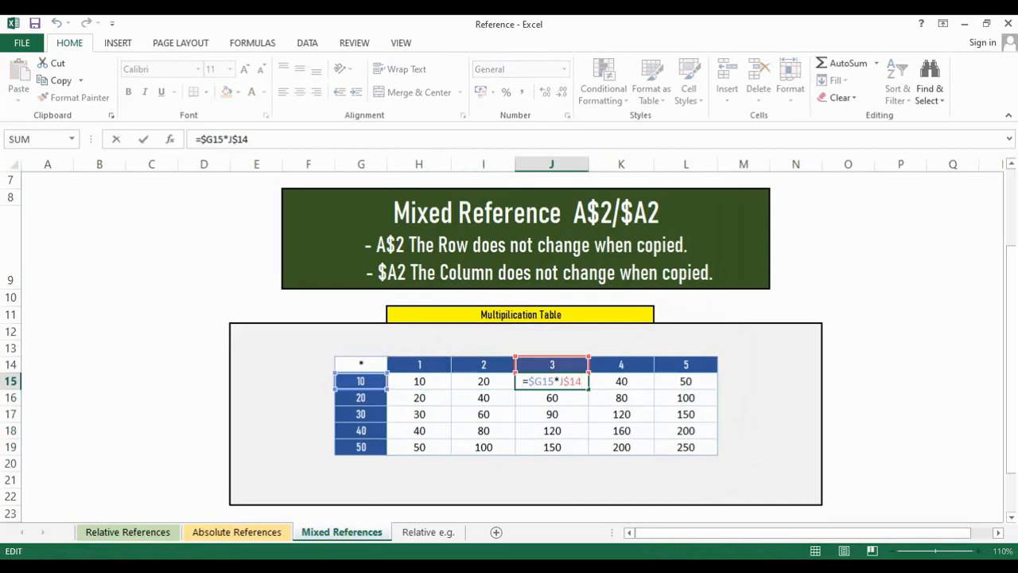
key(Escape)
key(Right)
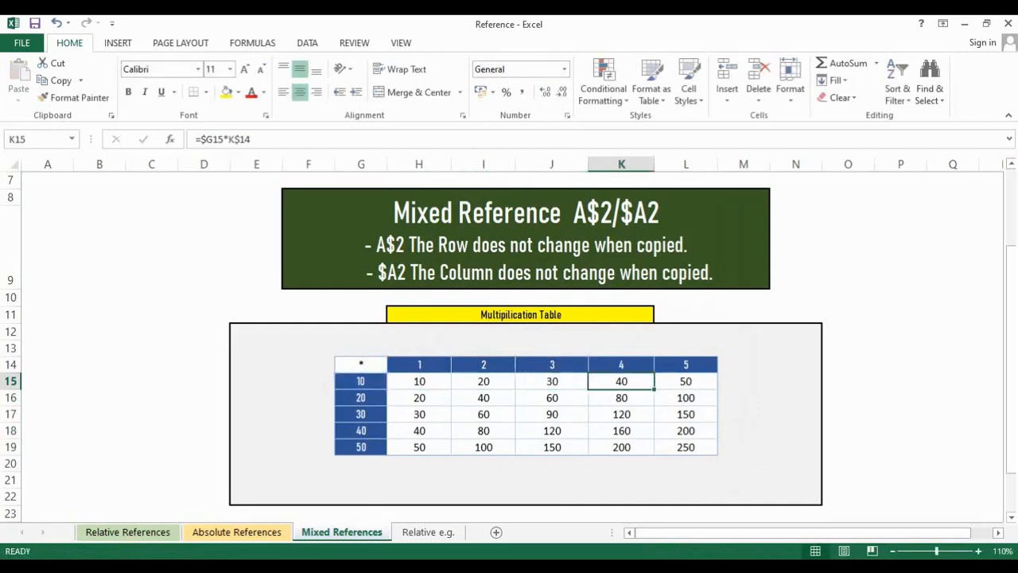
key(F2)
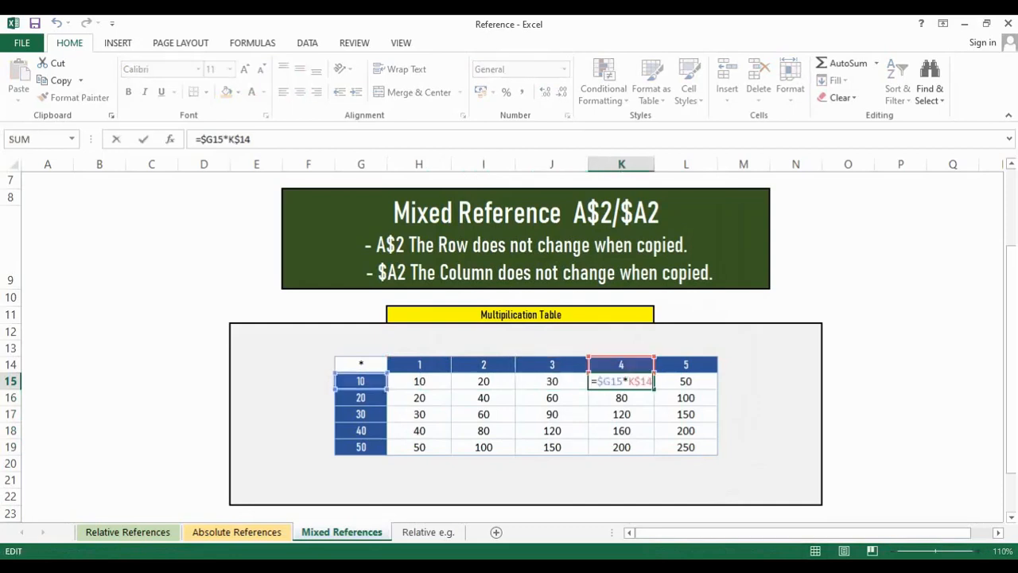
key(Escape)
Examine which row and column headers the mixed-reference formulas in K18, L18 and L19 refer to.
key(Down)
key(Down)
key(Down)
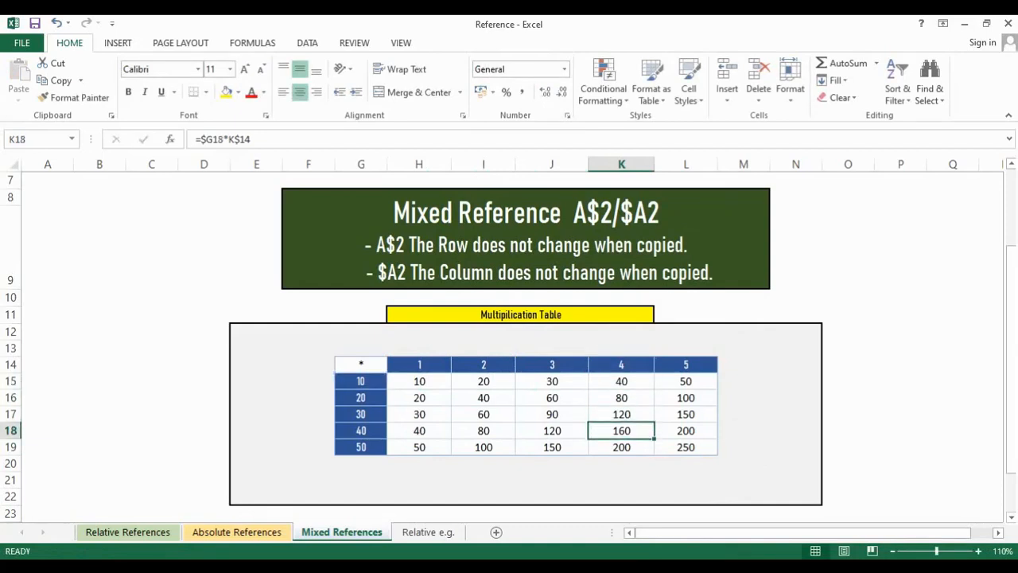
key(F2)
key(Escape)
key(Right)
key(F2)
key(Escape)
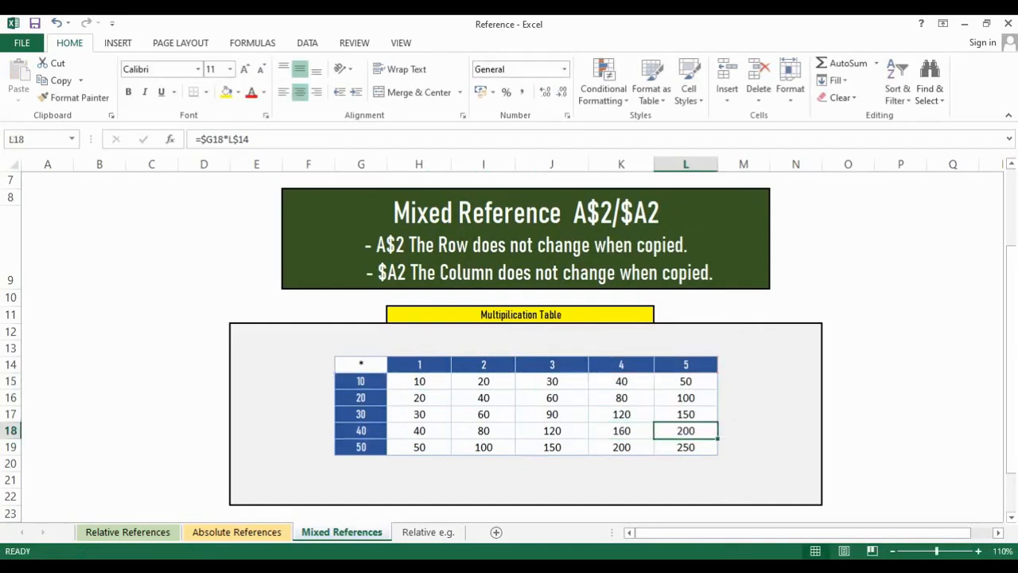
key(Down)
key(F2)
key(Escape)
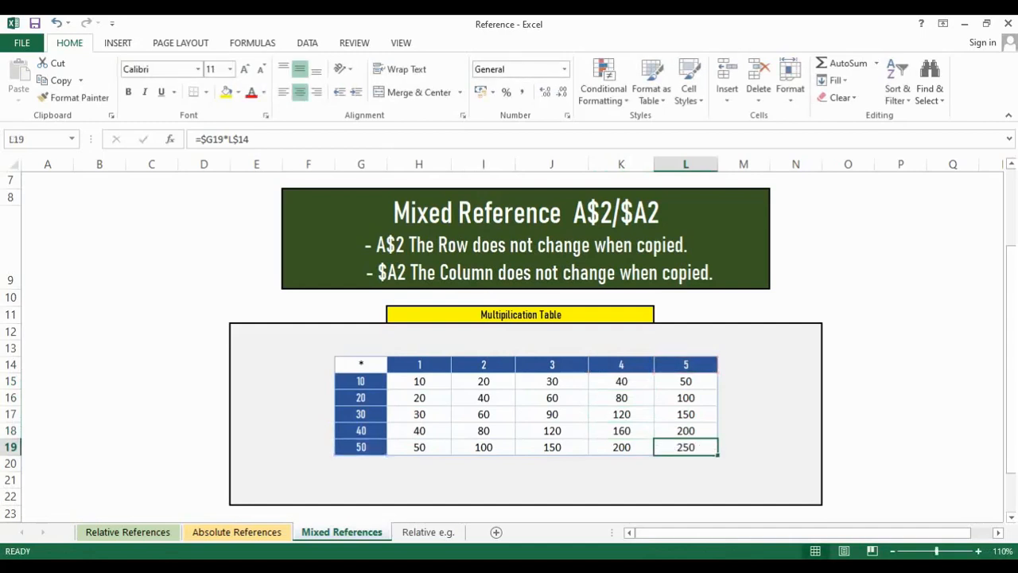
click(361, 364)
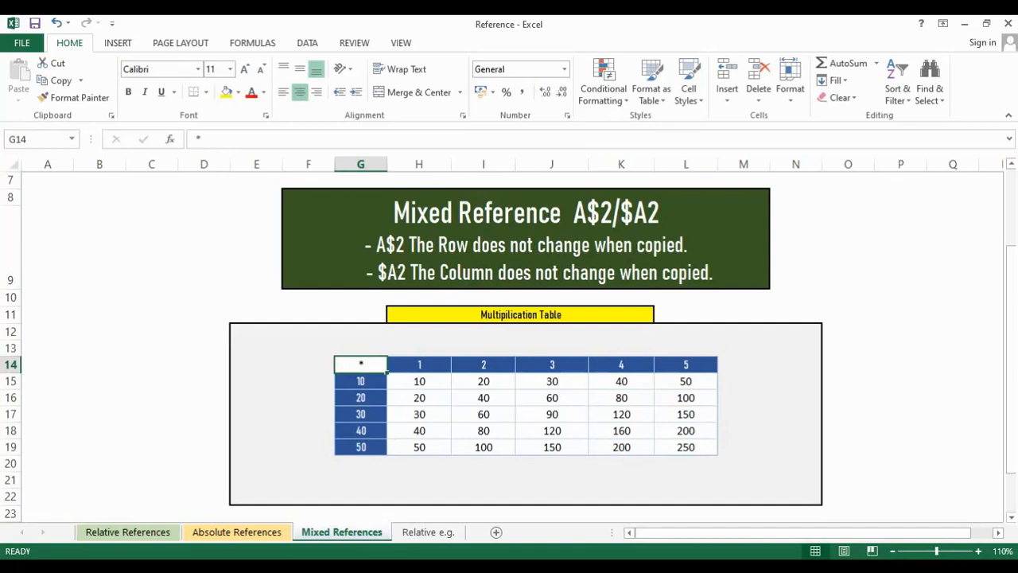
click(526, 238)
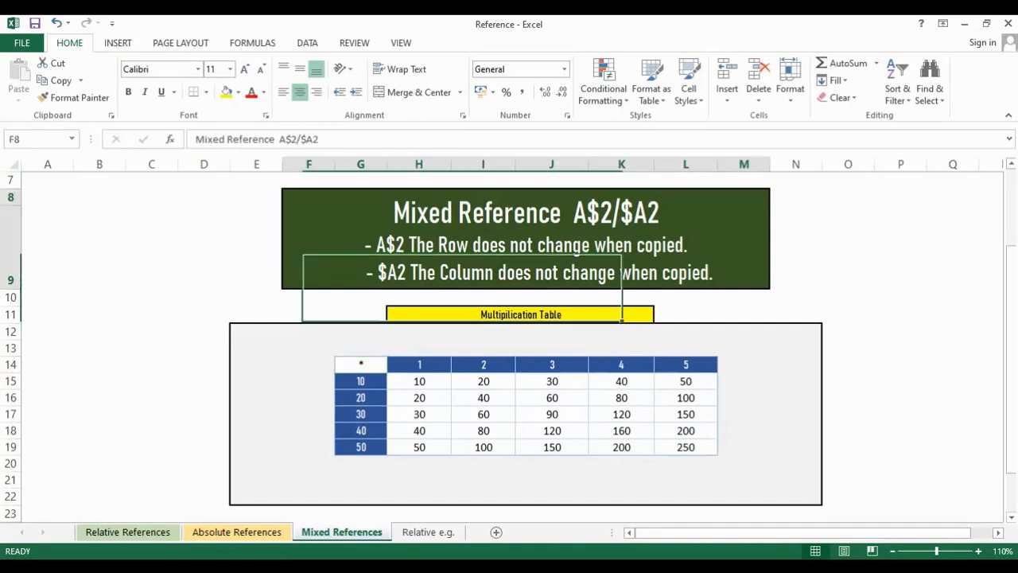